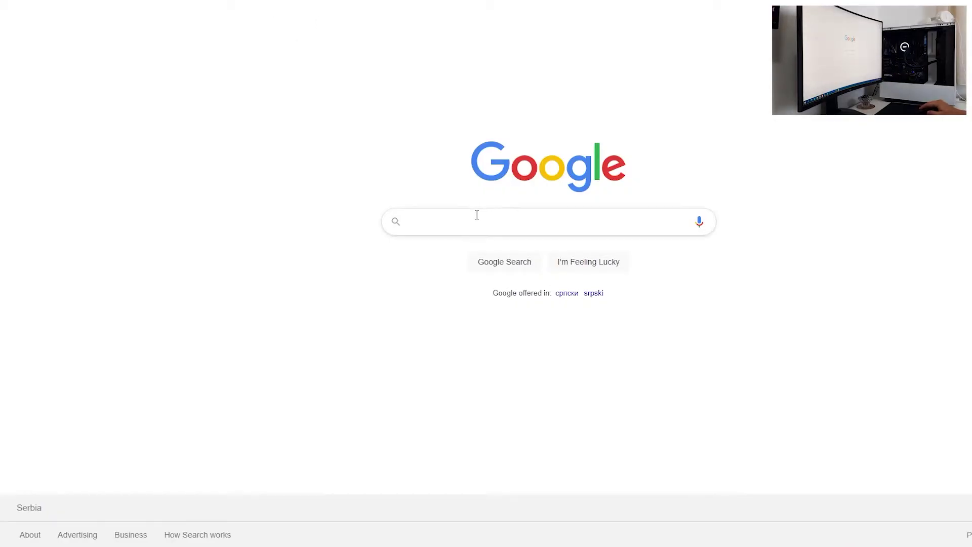
Search 'gpu-z download' and open TechPowerUp's GPU-Z download page
click(477, 215)
text(gp)
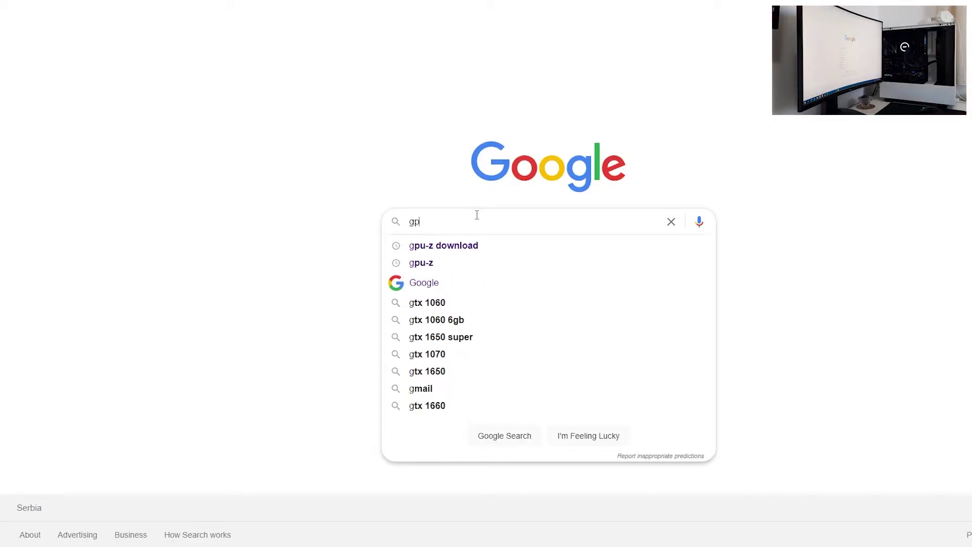
text(u-z download)
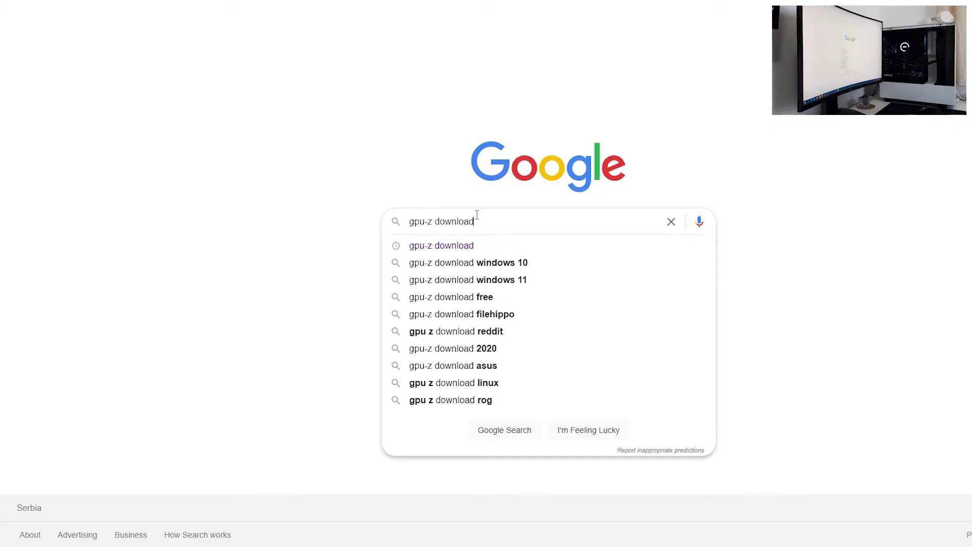
key(Return)
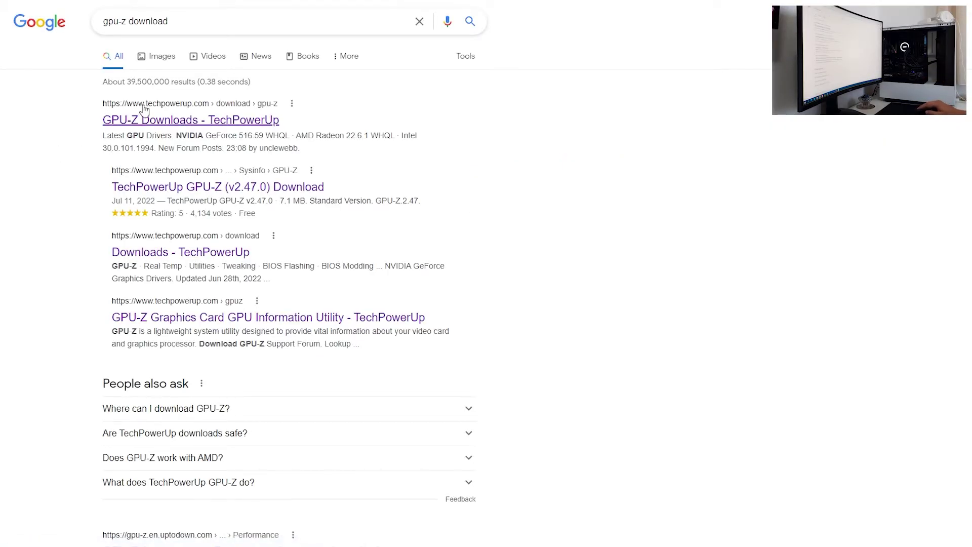
click(202, 122)
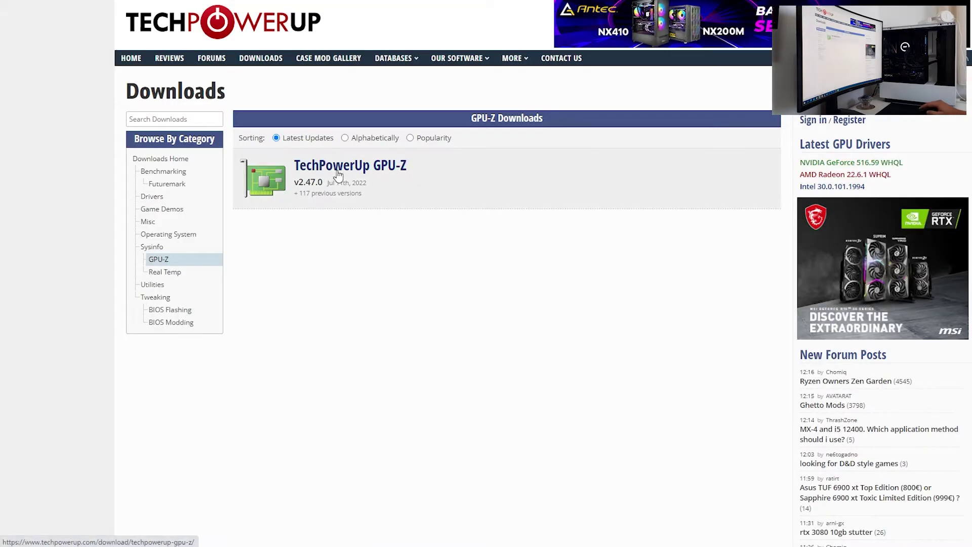
click(346, 172)
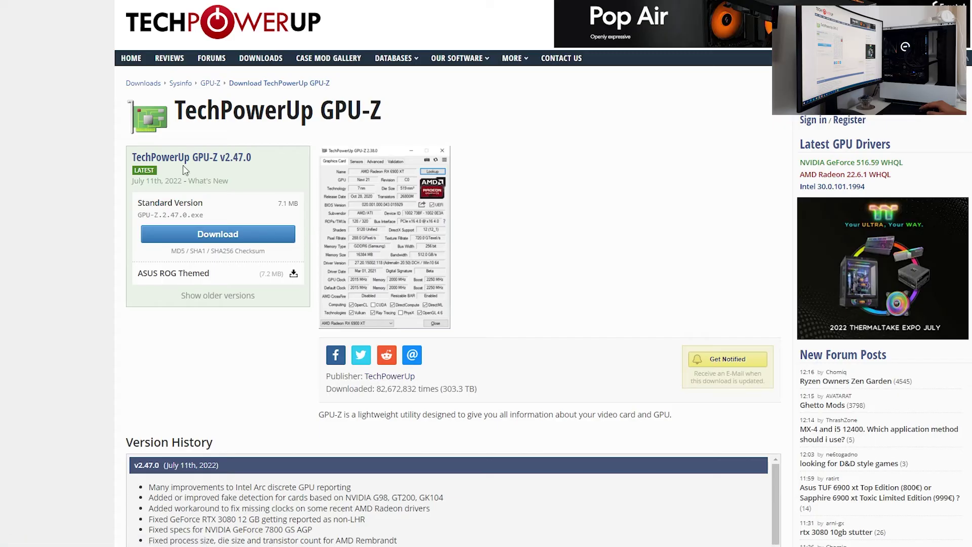
Download the standard GPU-Z 2.47.0 installer from the DE server and launch it
click(228, 239)
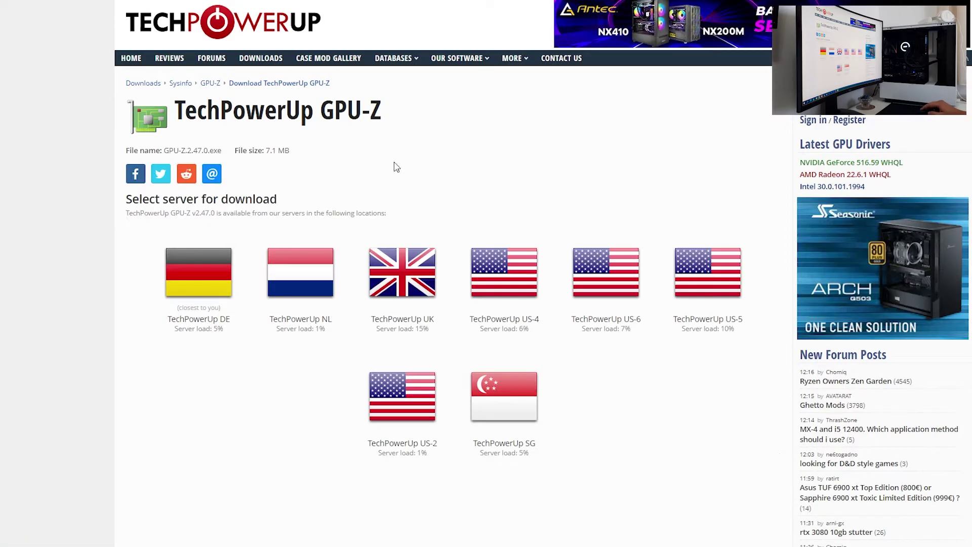
click(203, 268)
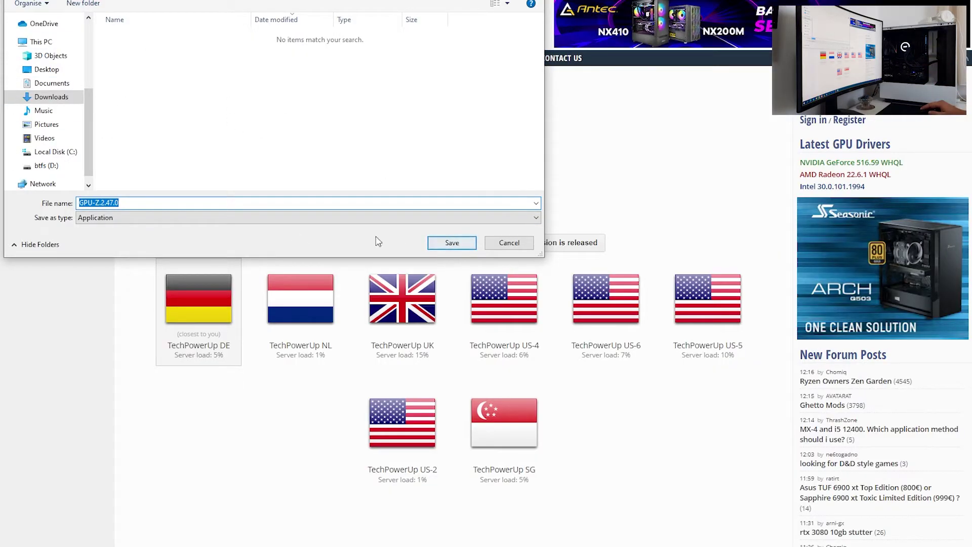
click(452, 243)
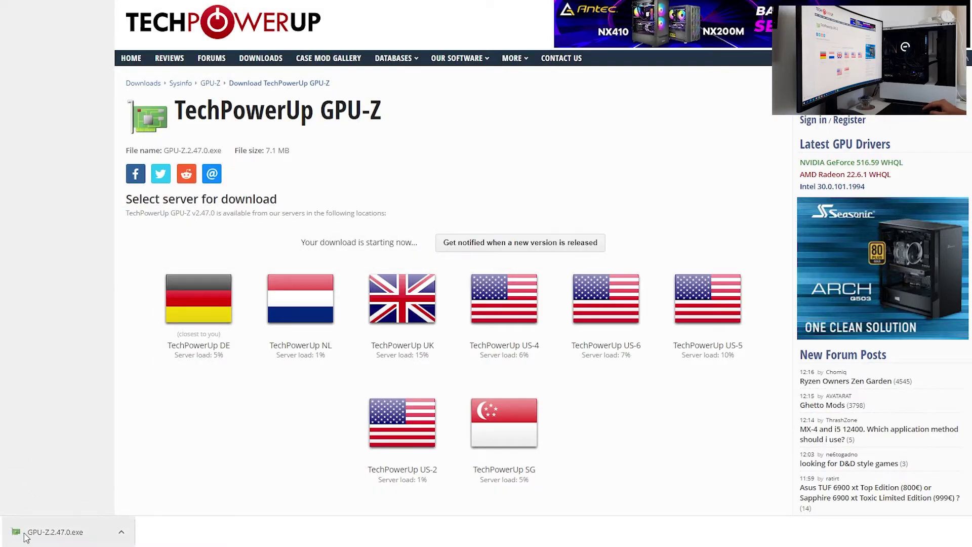
click(51, 534)
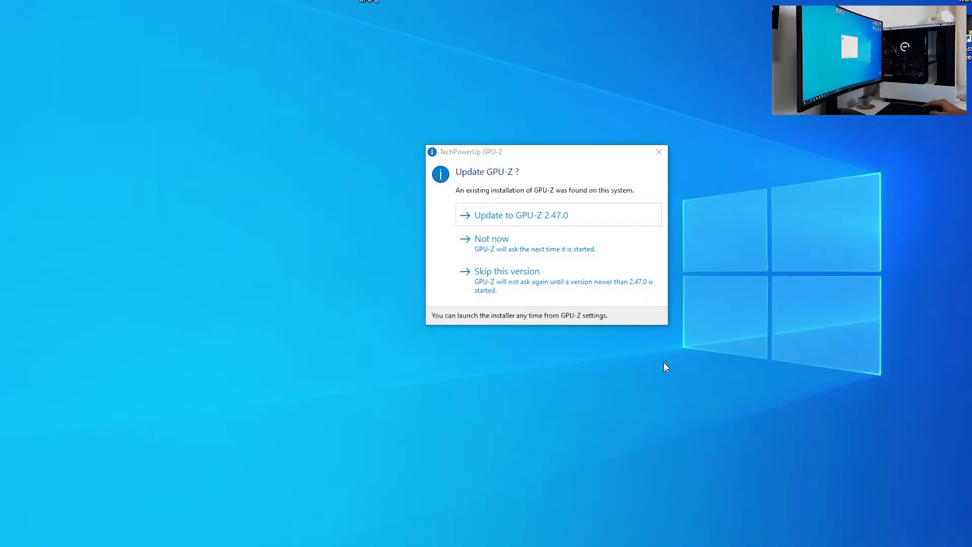
Decline the GPU-Z 2.47.0 update with Not now to show the RX 580 Graphics Card tab
drag(381, 110, 792, 418)
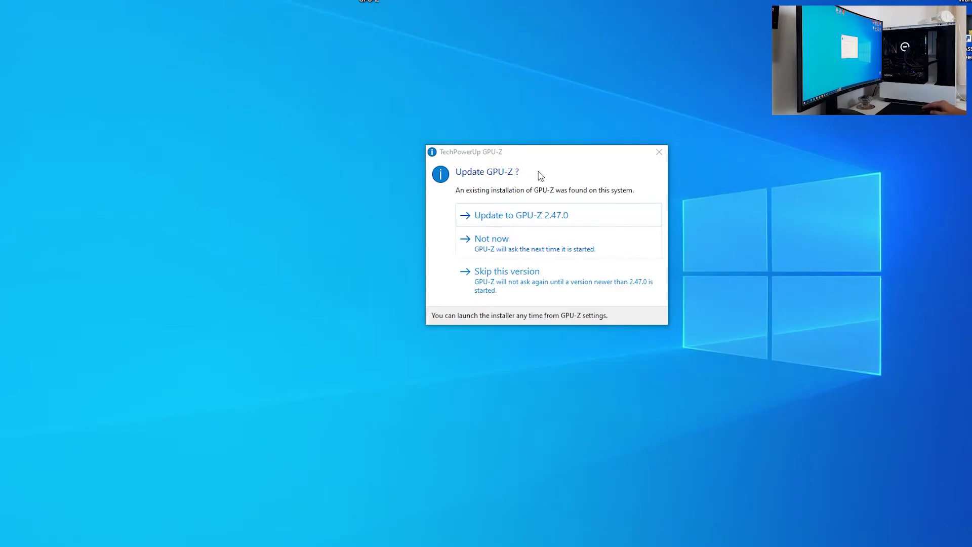
click(496, 248)
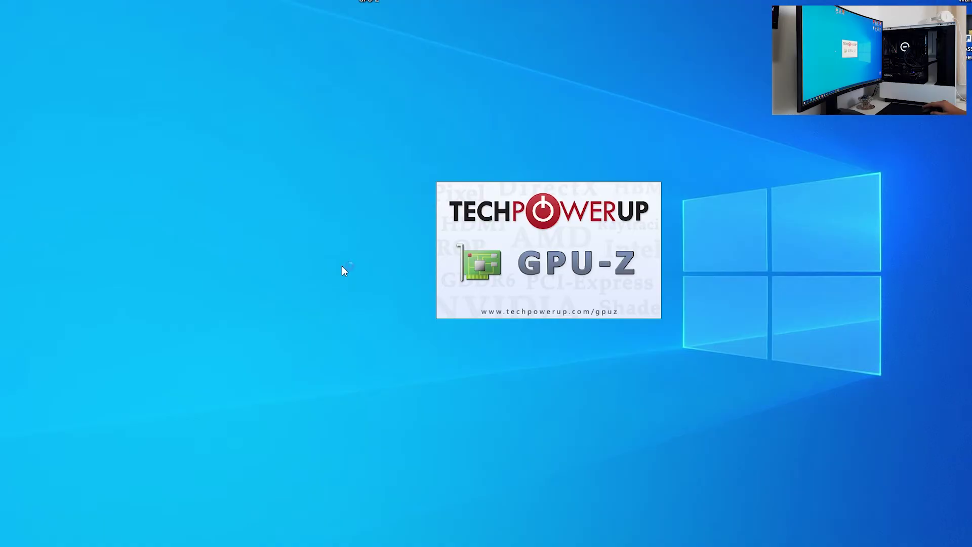
drag(387, 52, 691, 481)
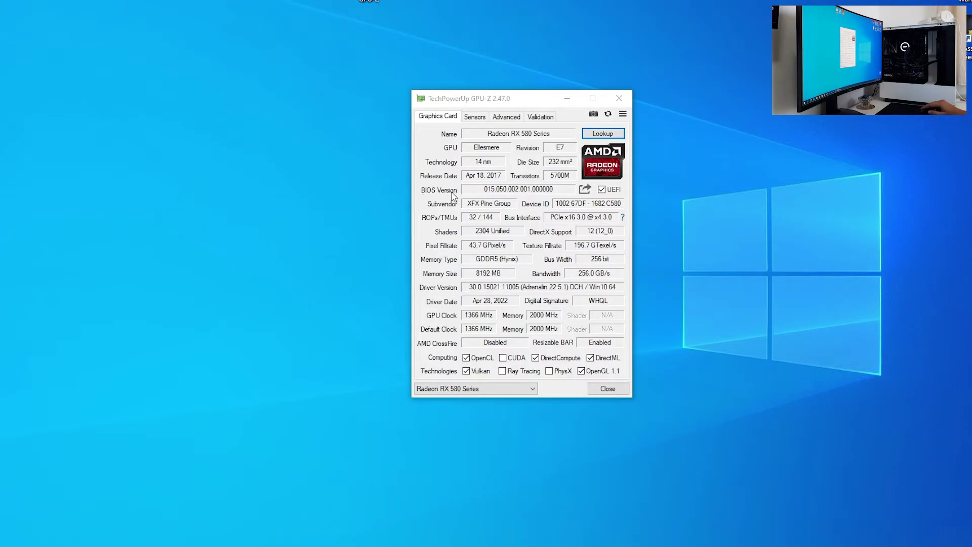
Save the card's BIOS to Documents as oldbiosrx580.rom, confirm, and close GPU-Z
click(585, 190)
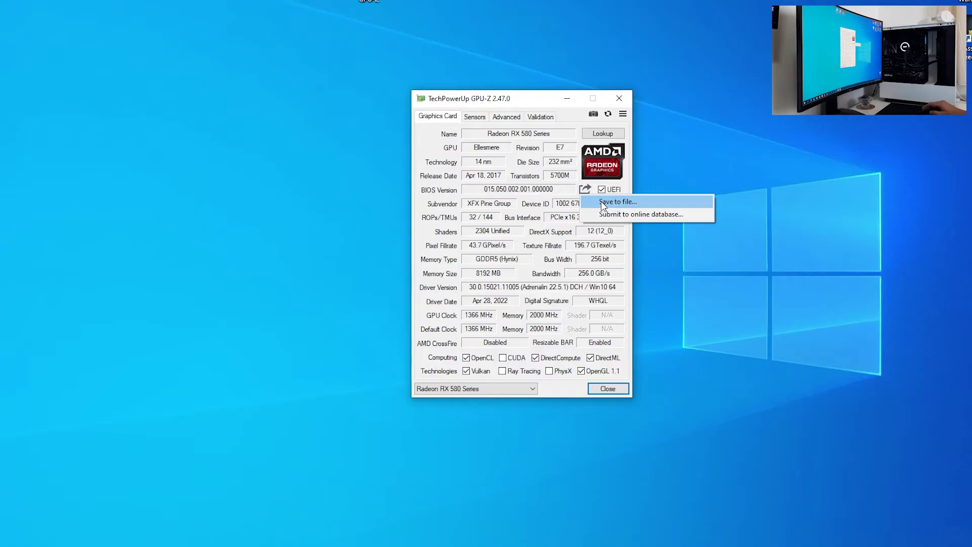
click(603, 203)
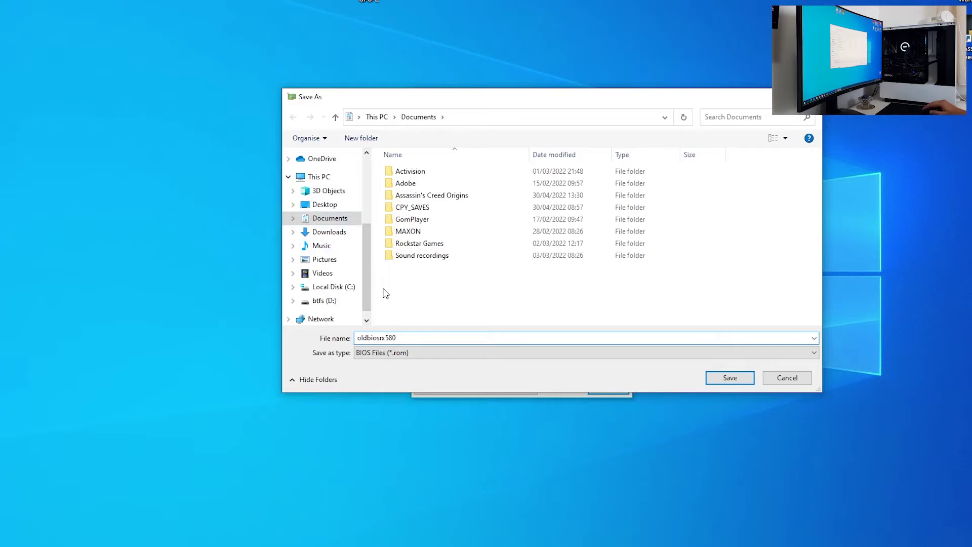
click(737, 378)
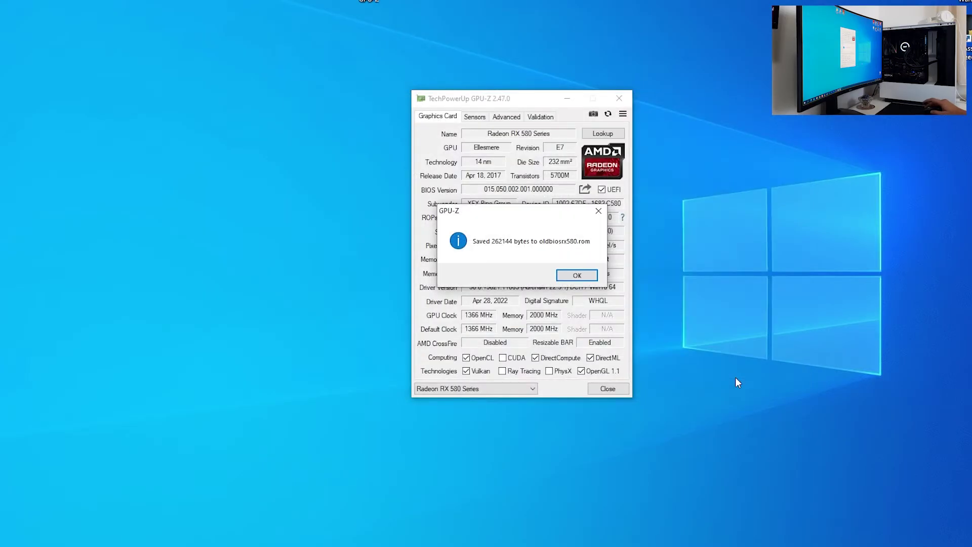
click(567, 277)
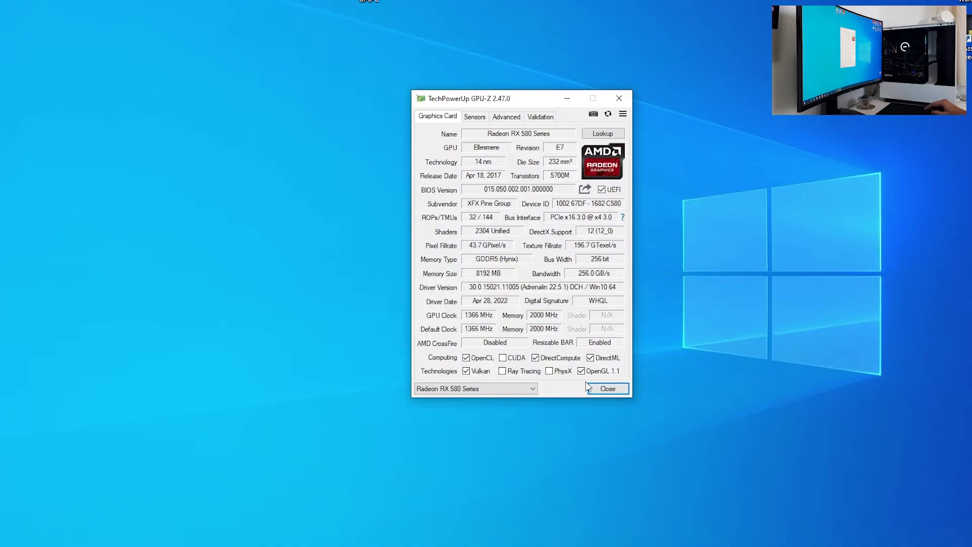
click(624, 389)
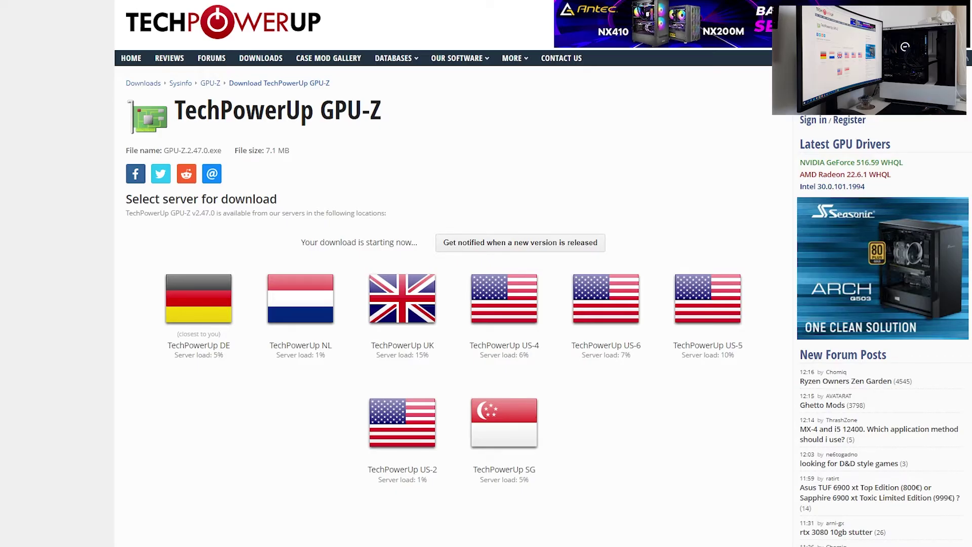
Search 'atiflash' and open TechPowerUp's AMDVBFlash page, reviewing its Windows, Linux and DOS builds
key(ctrl+l)
text(atiflash)
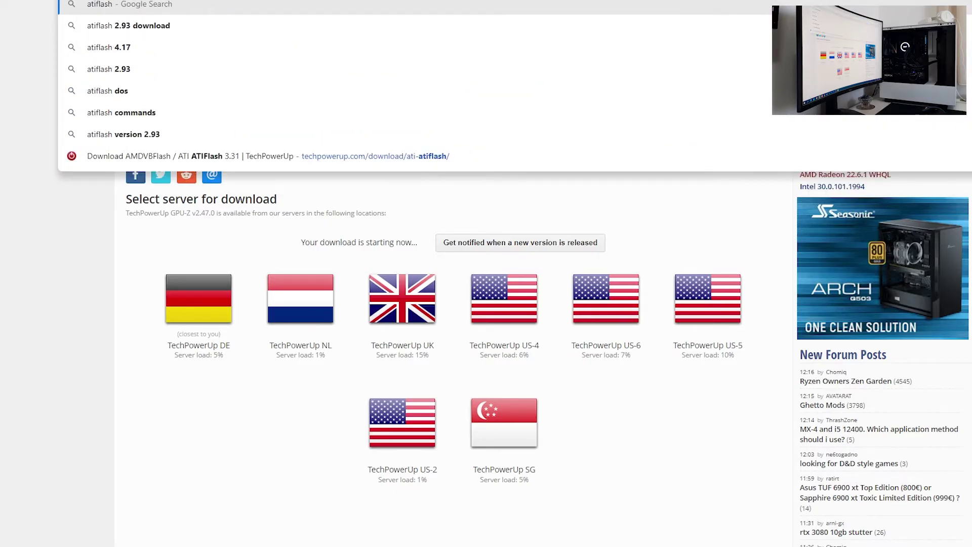
key(Return)
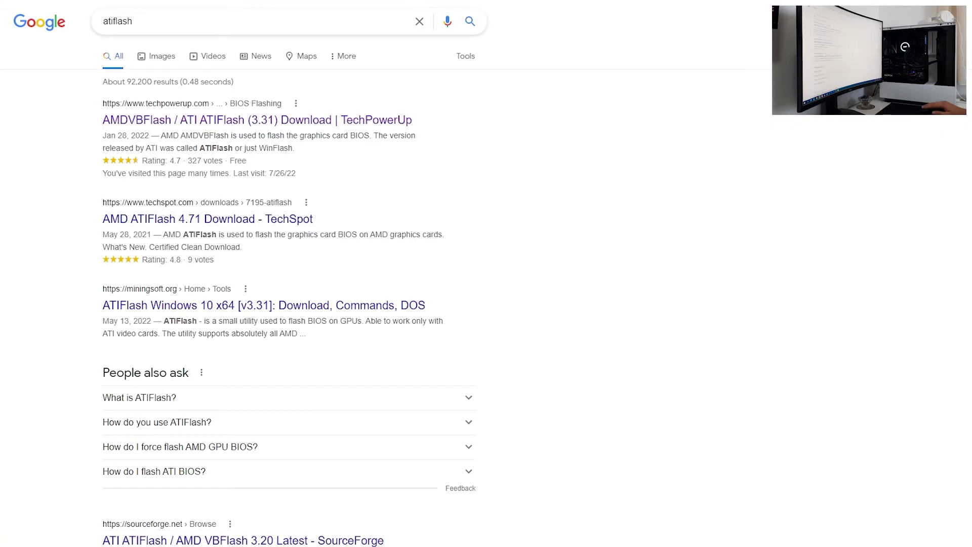
click(233, 122)
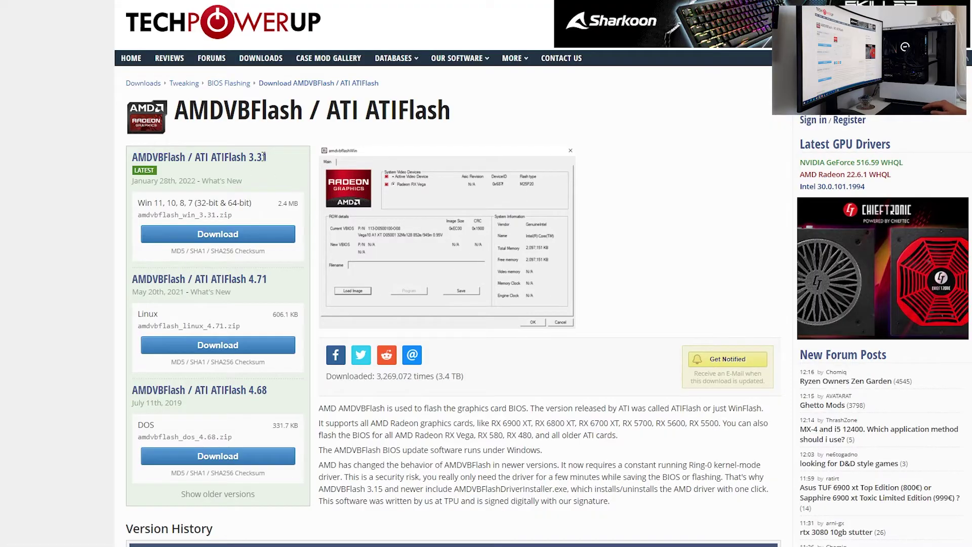
scroll(146, 193, down, 2)
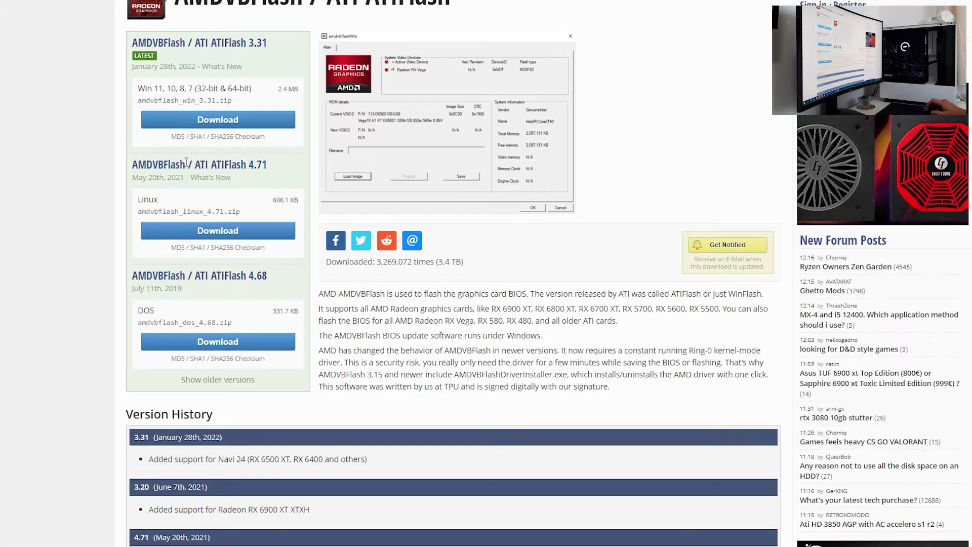
scroll(155, 152, up, 1)
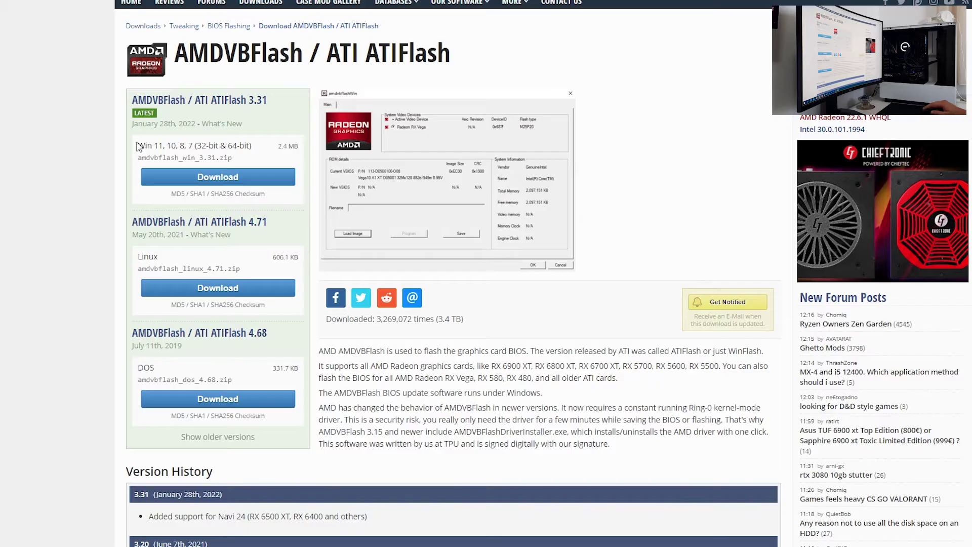
drag(137, 146, 232, 143)
drag(133, 219, 201, 221)
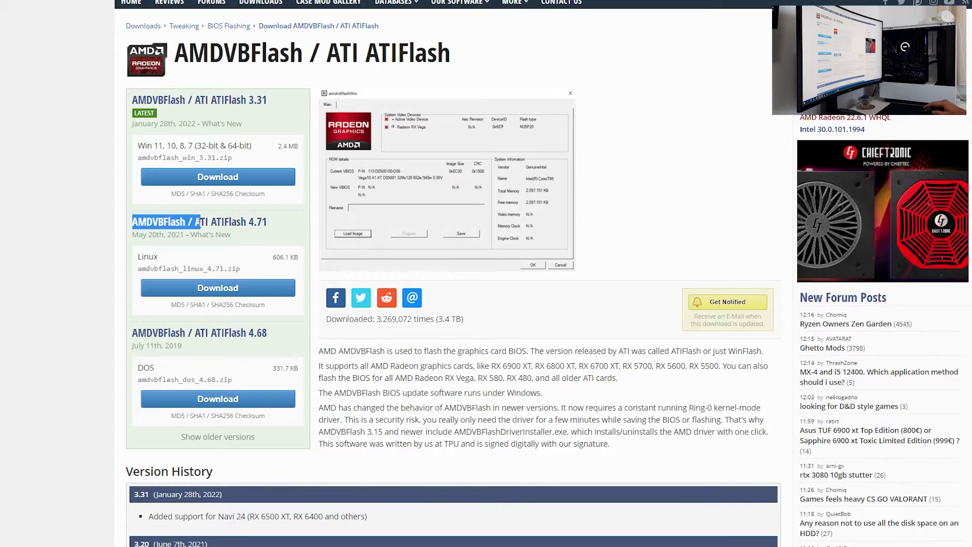
double_click(140, 257)
drag(138, 333, 185, 333)
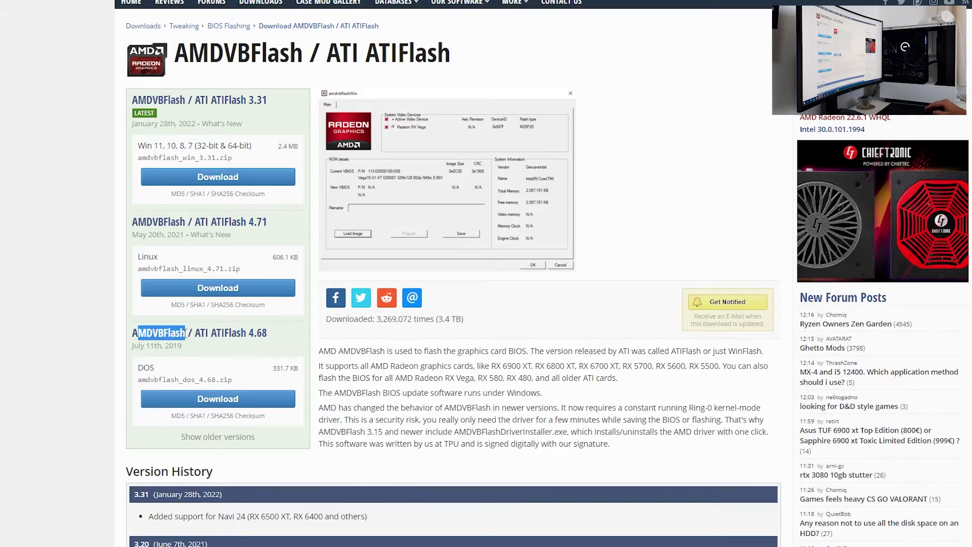
drag(139, 369, 156, 370)
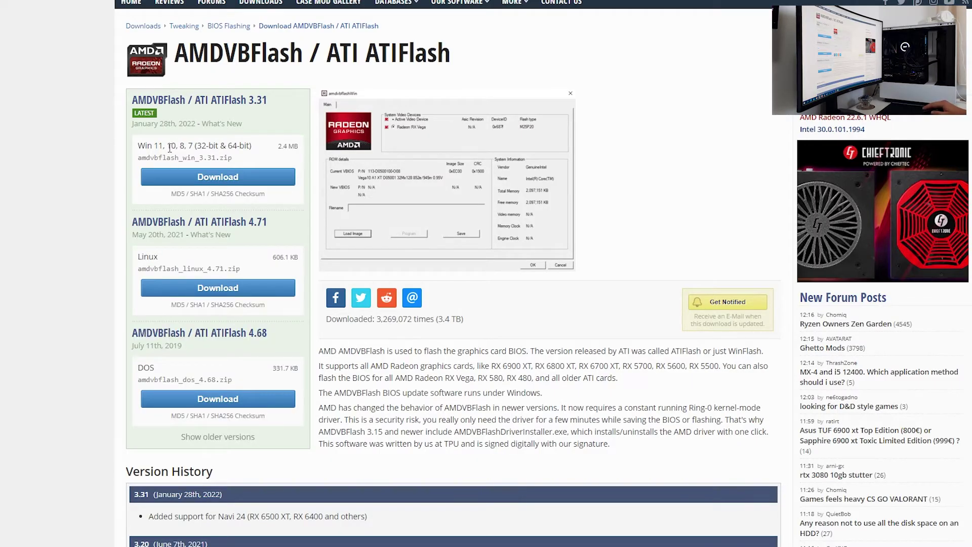
Download the Windows 3.31 zip from the DE server and show it in its folder
click(218, 177)
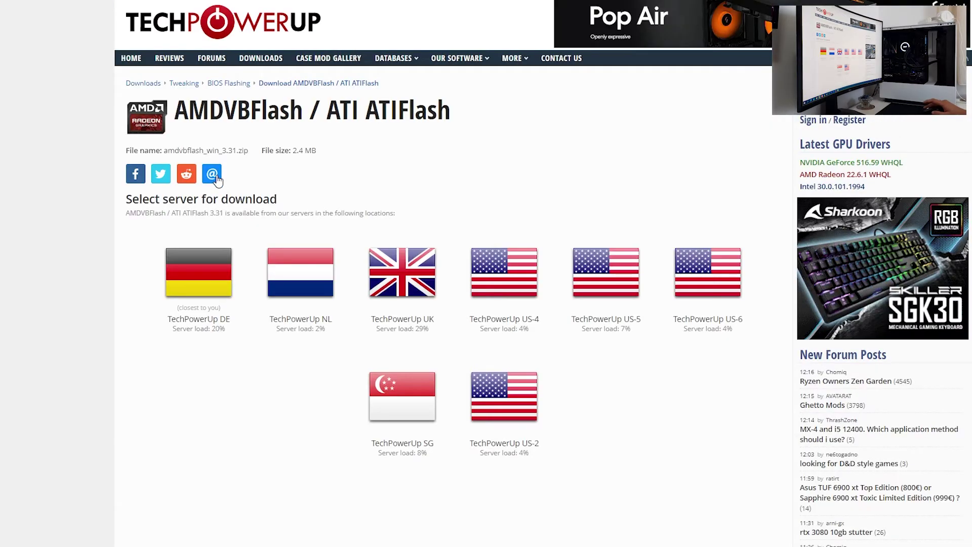
click(211, 275)
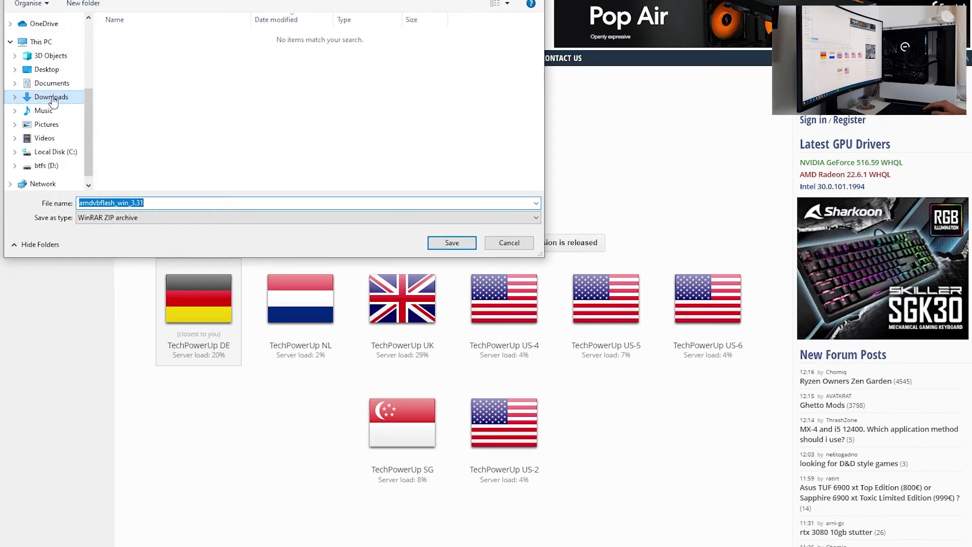
click(448, 243)
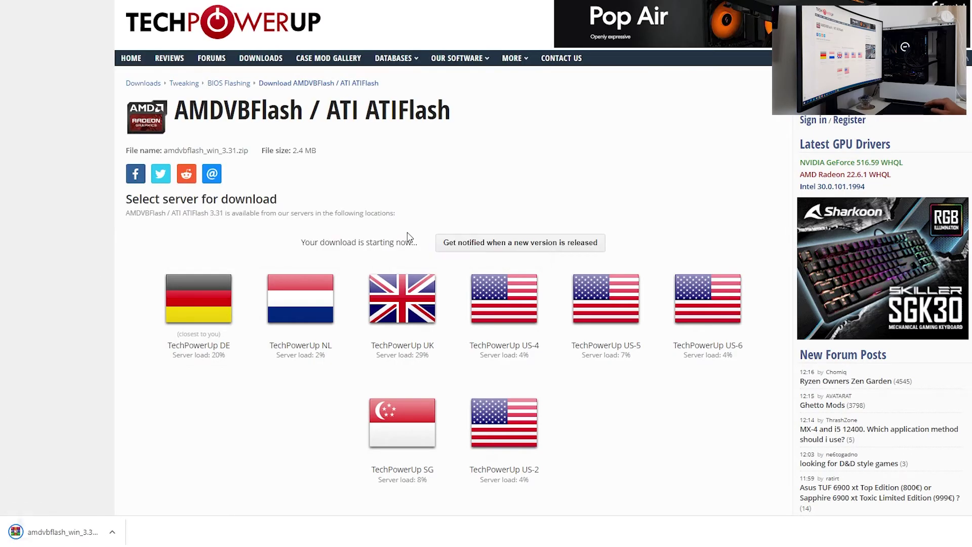
click(122, 532)
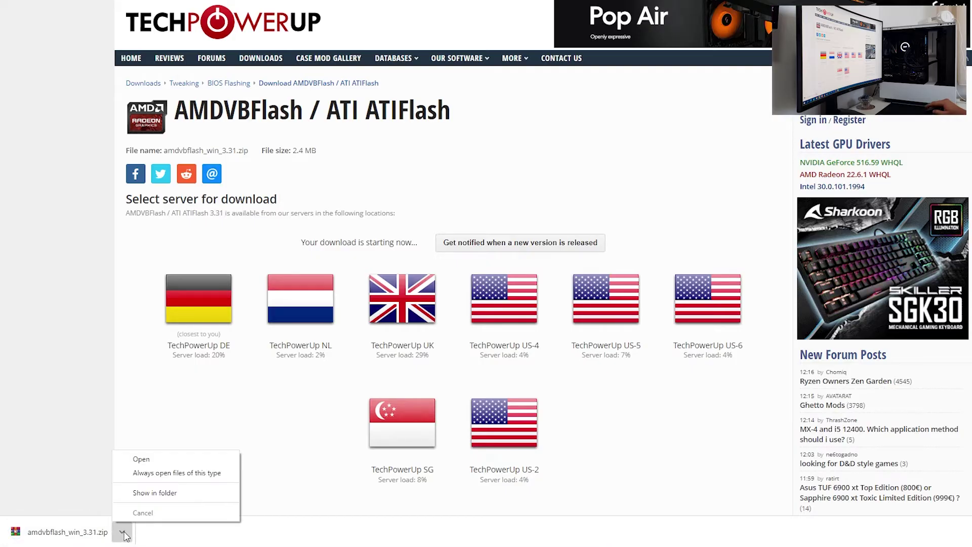
click(132, 493)
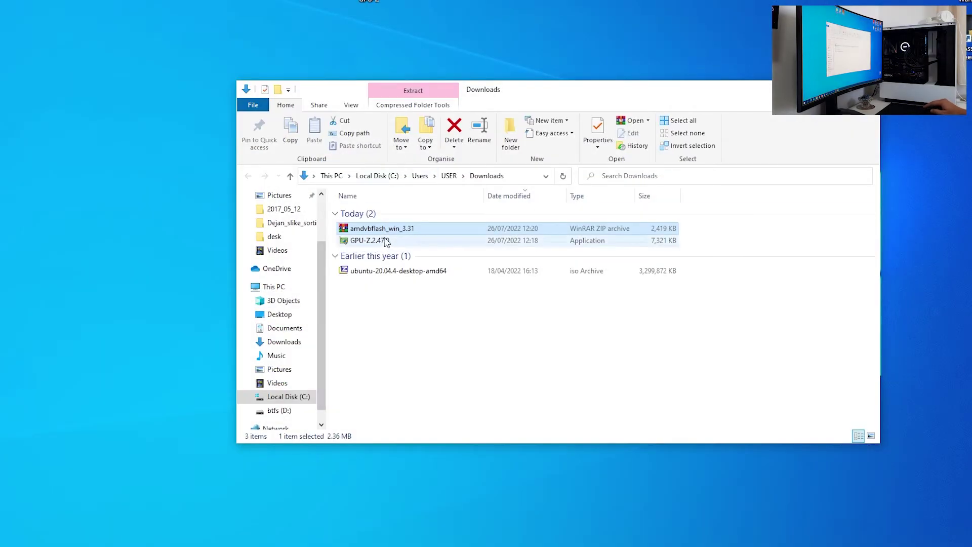
Extract amdvbflash_win_3.31.zip into its own folder and open that folder
right_click(366, 231)
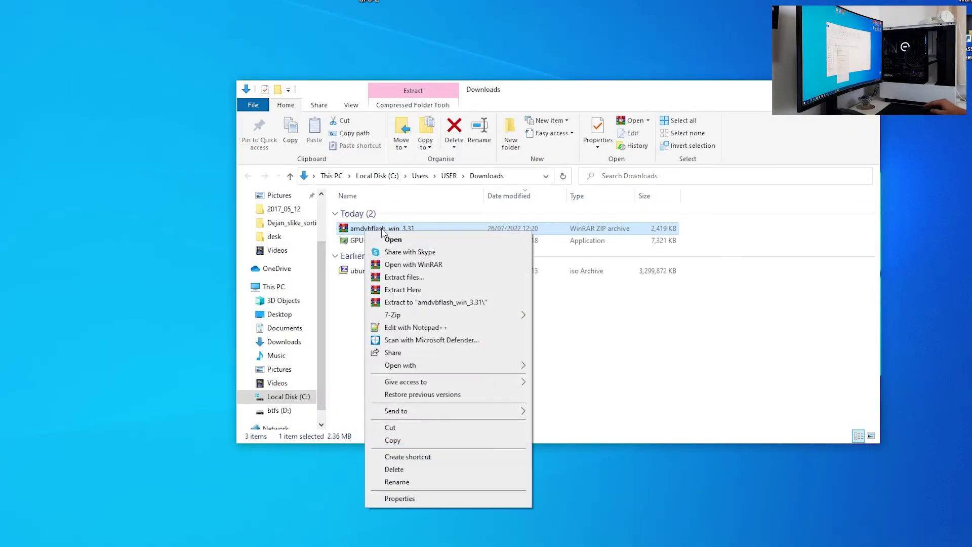
click(456, 303)
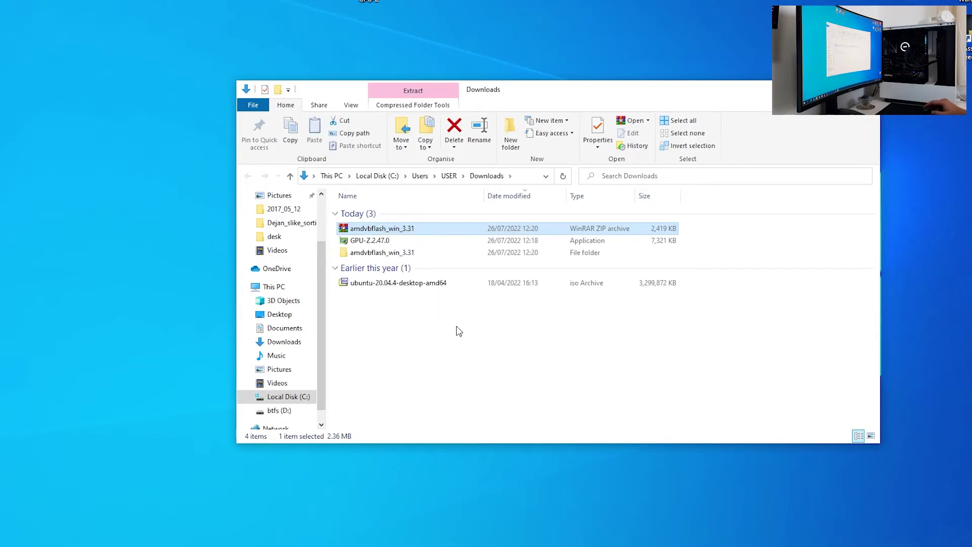
click(398, 258)
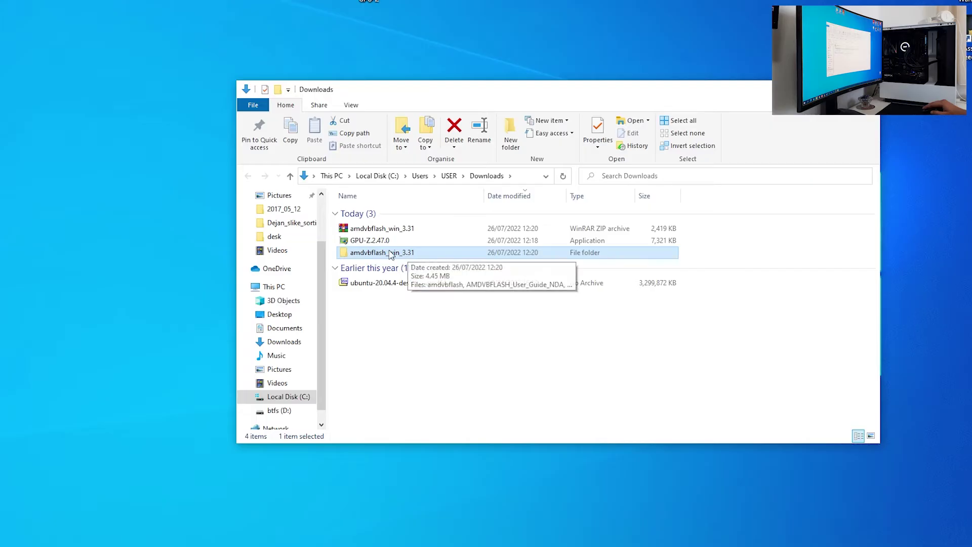
double_click(427, 257)
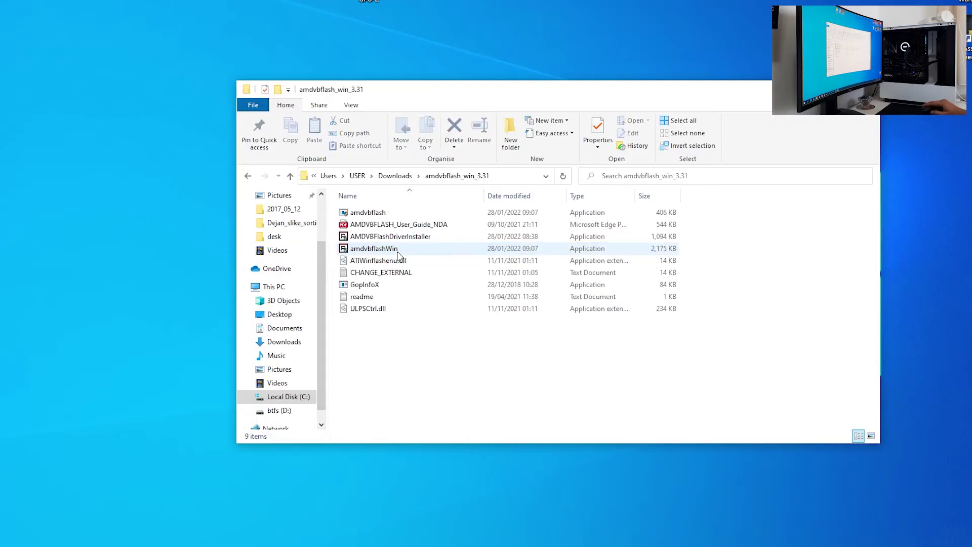
Select AMDVBFlashDriverInstaller in the extracted folder and bring up its context menu
drag(463, 347, 381, 307)
click(388, 386)
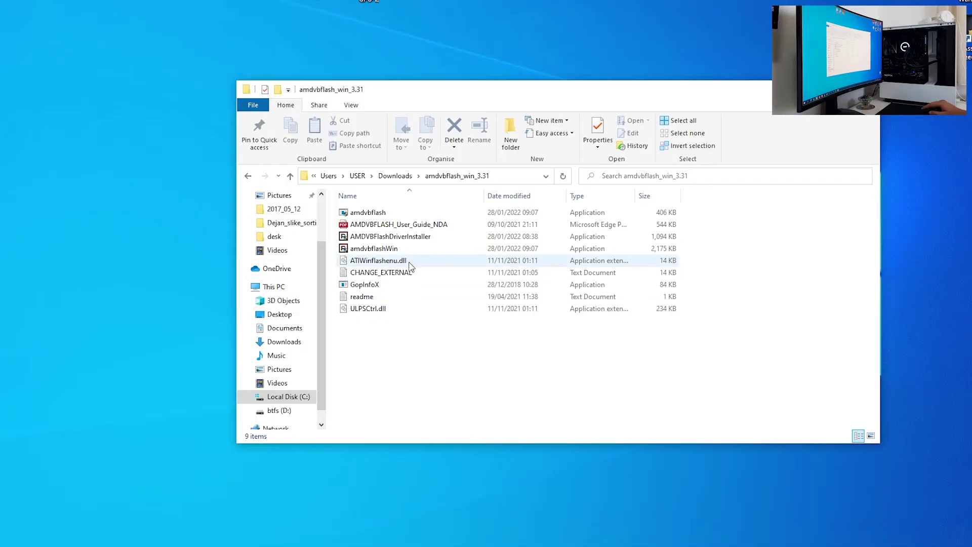
click(380, 238)
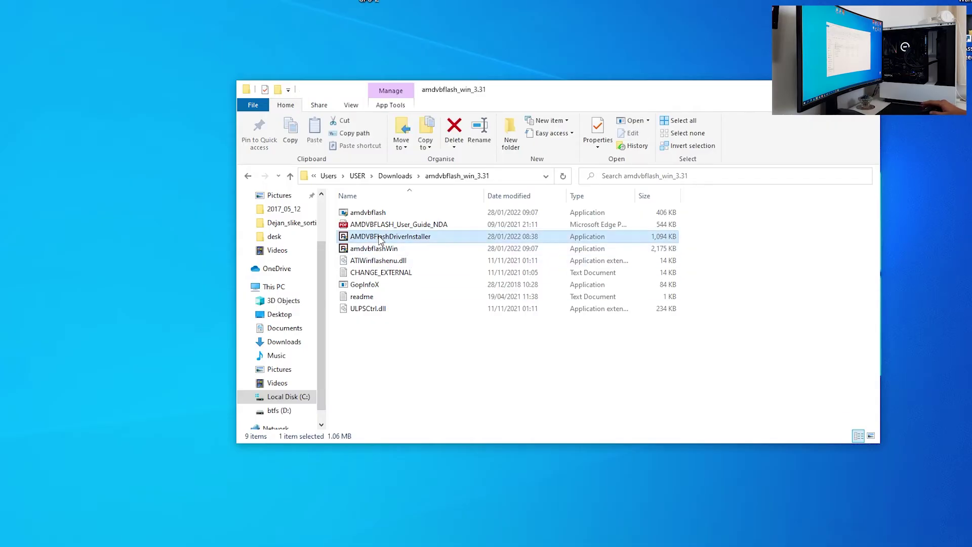
right_click(381, 238)
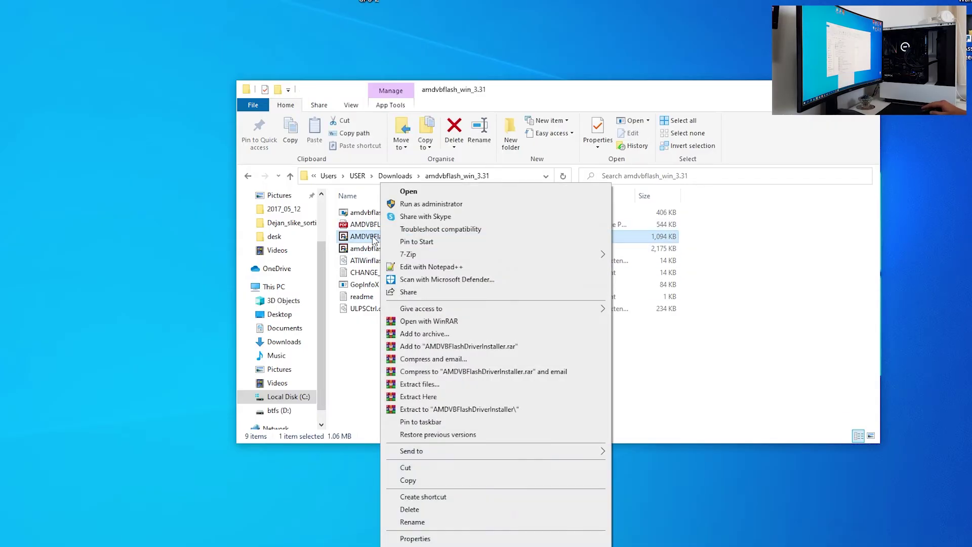
Run the driver installer as administrator, install with command 'i', then close the console
click(416, 205)
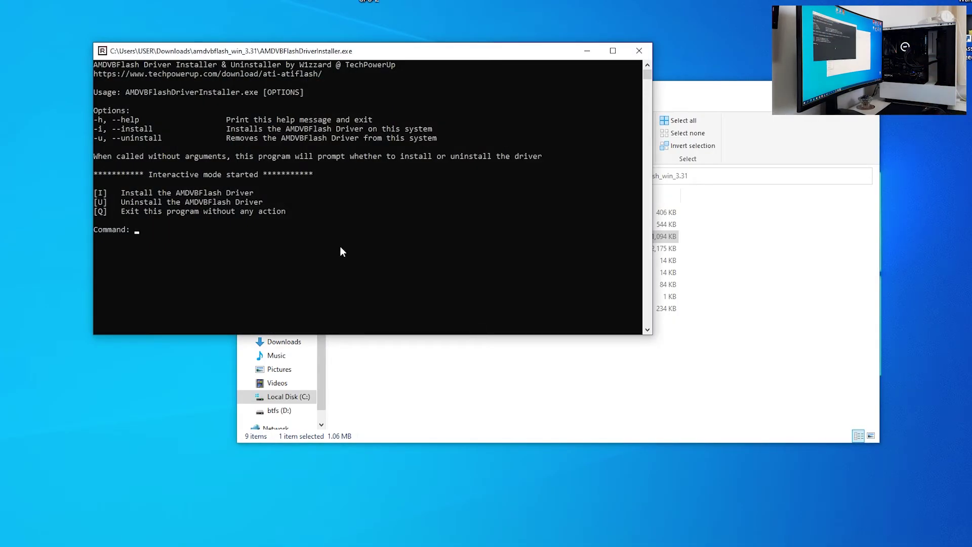
text(i)
key(Return)
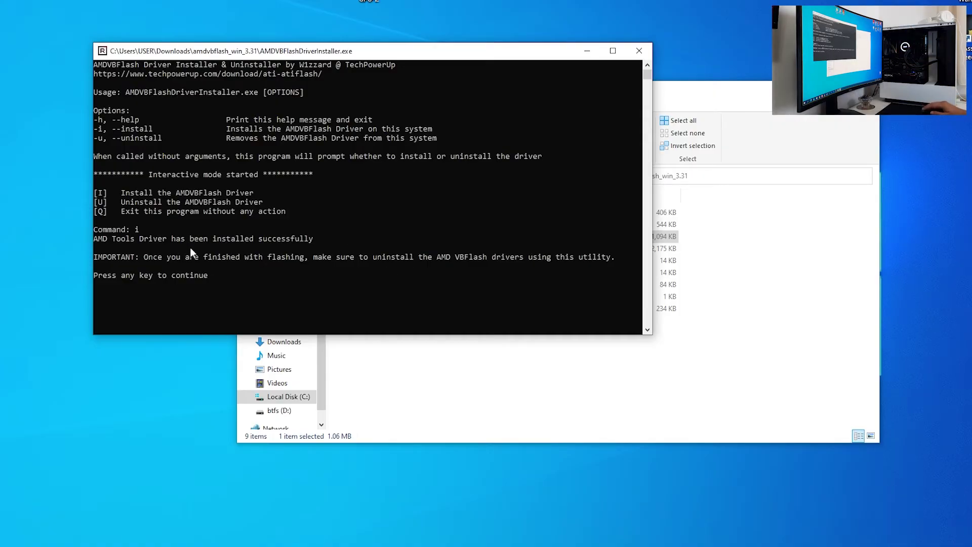
drag(142, 259, 170, 259)
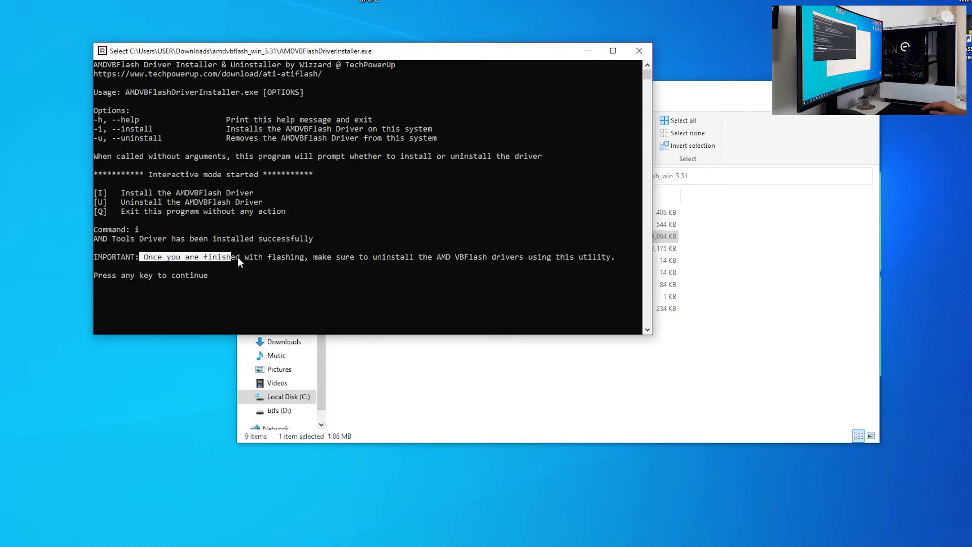
drag(238, 257, 426, 257)
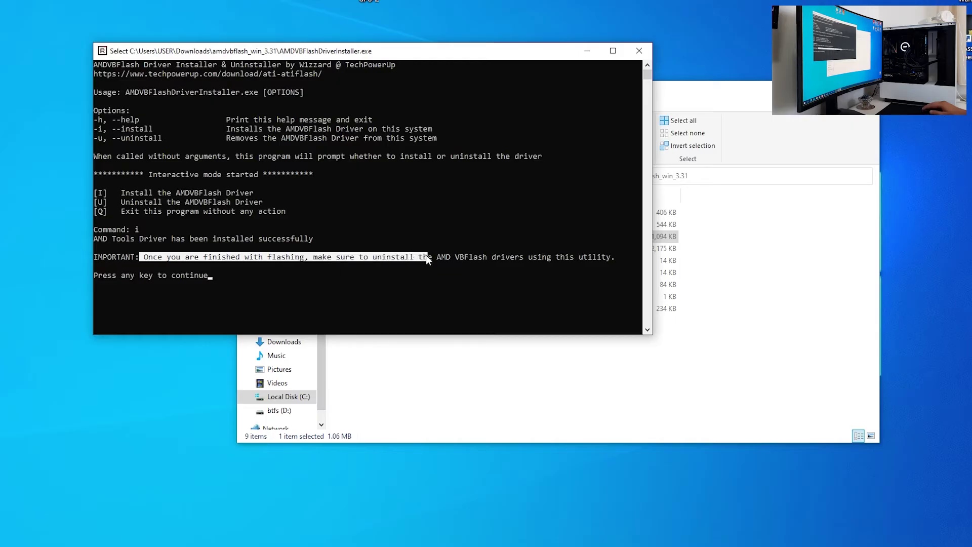
drag(509, 258, 542, 259)
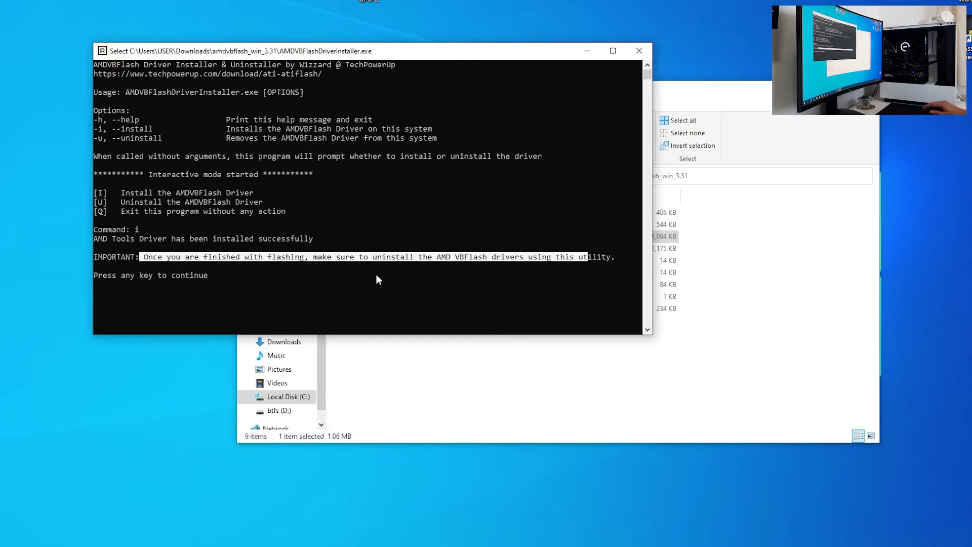
click(357, 275)
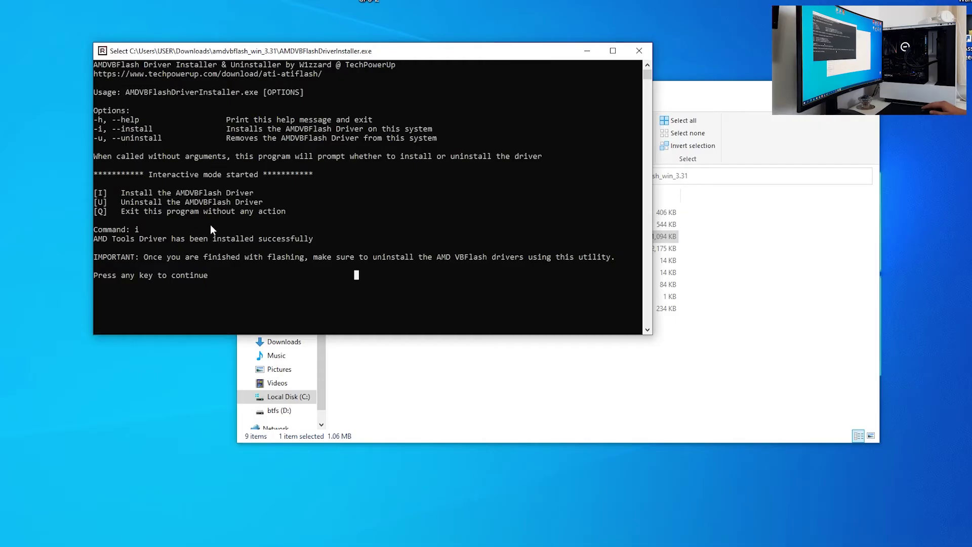
key(Return)
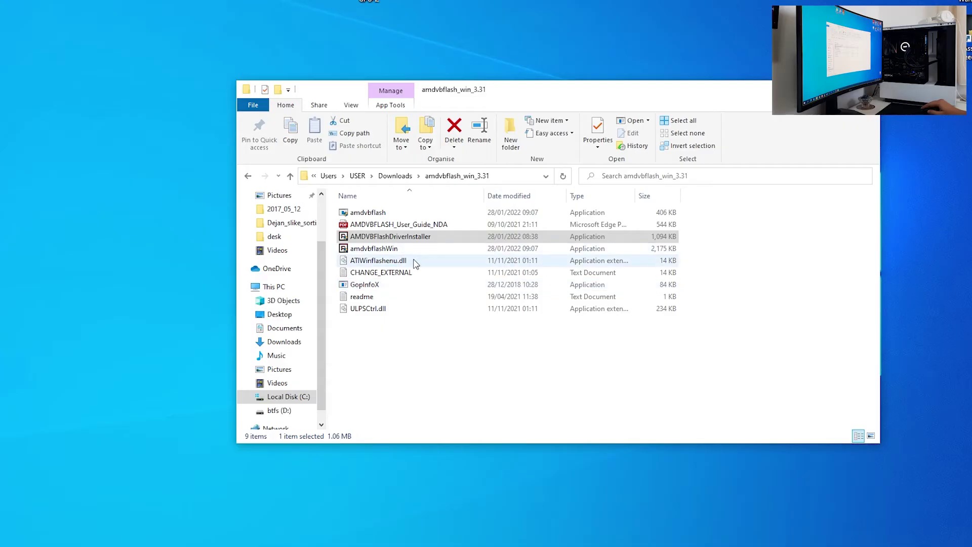
Run amdvbflashWin as administrator from its context menu
click(370, 249)
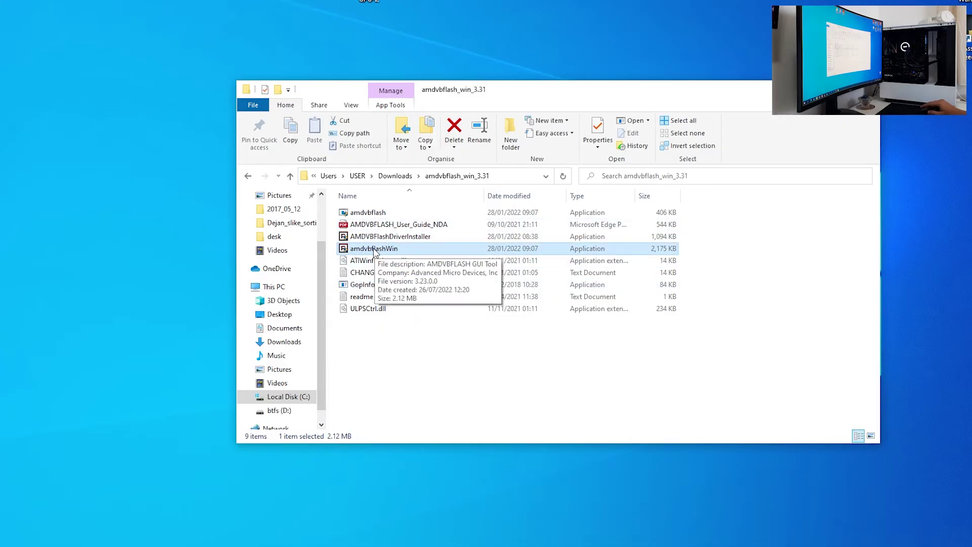
right_click(376, 250)
click(411, 254)
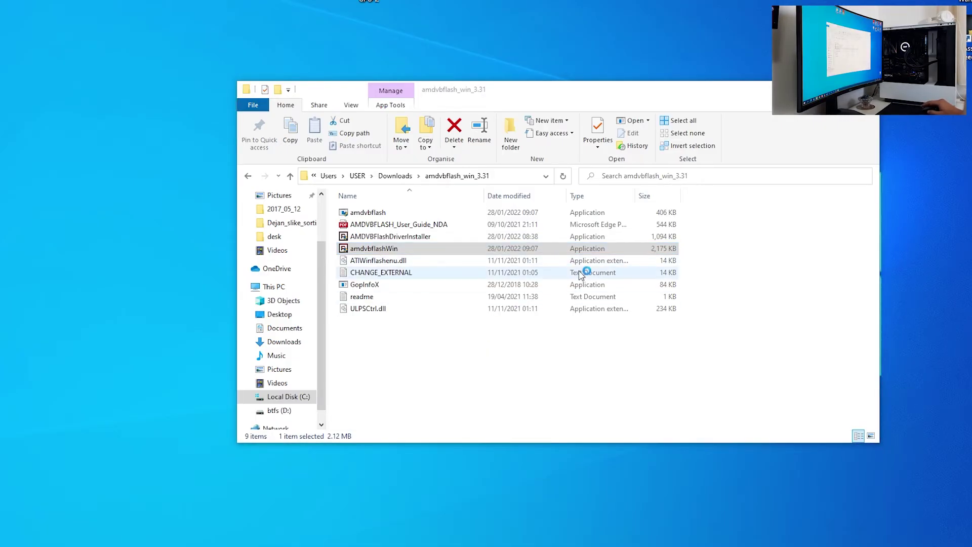
Minimize File Explorer and review the RX 580's current VBIOS details in amdvbflashWin
click(821, 89)
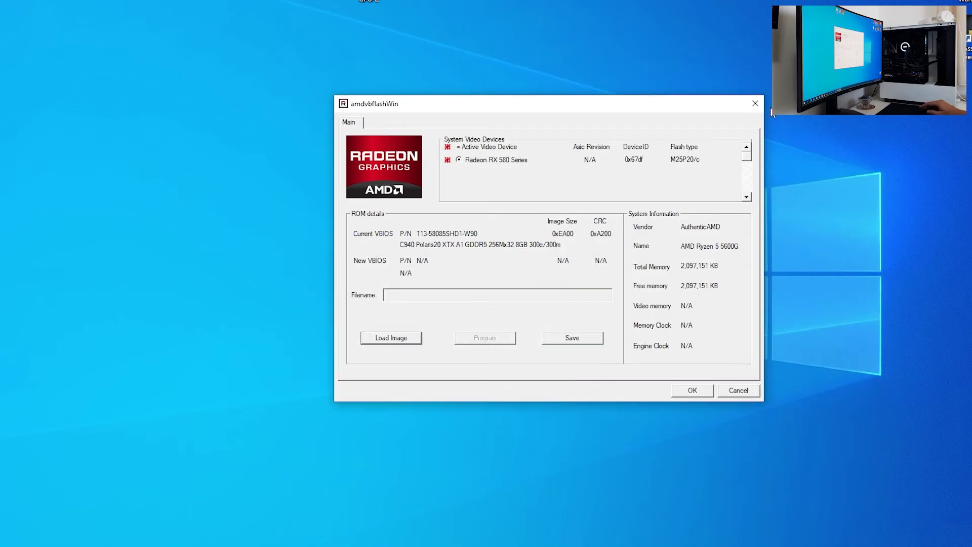
drag(304, 60, 762, 450)
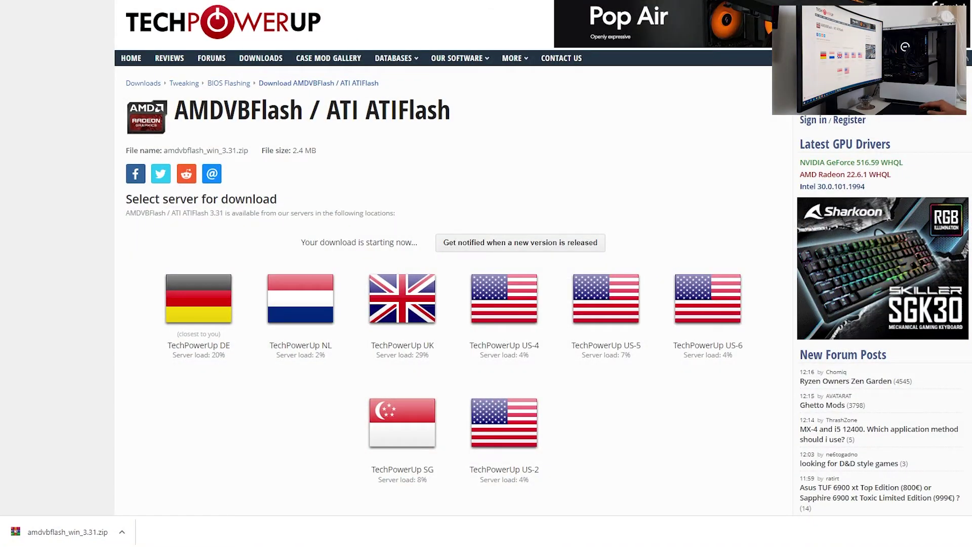
Search 'RX580 8gb oc+ bios', open the XFX RX 580 8 GB BIOS page, and list compatible BIOS files
key(ctrl+l)
text(RX)
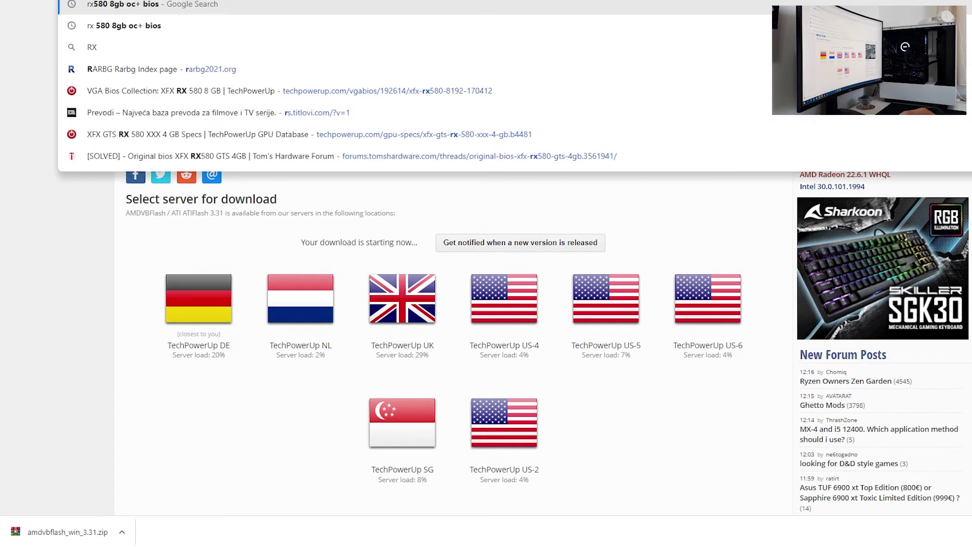
text(580)
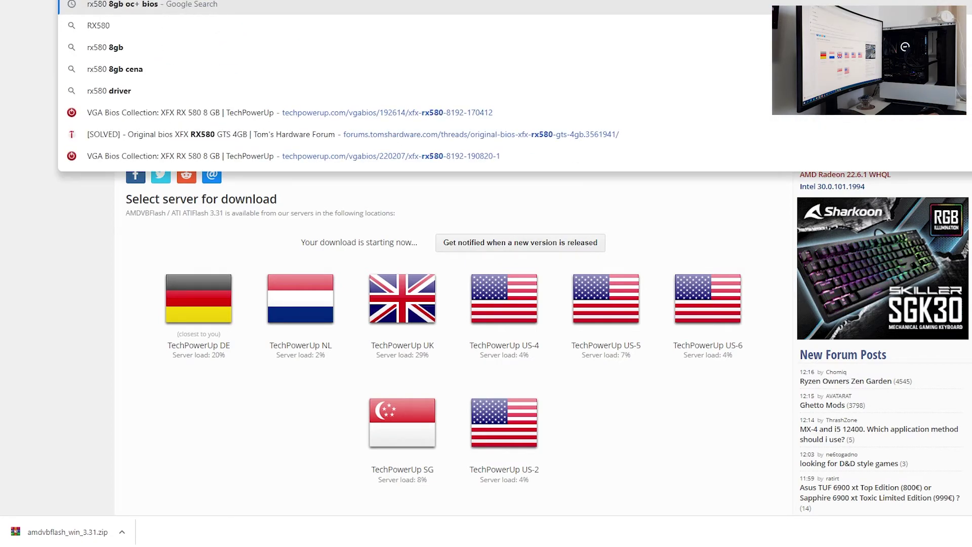
text( 8gb oc+ bio)
key(BackSpace)
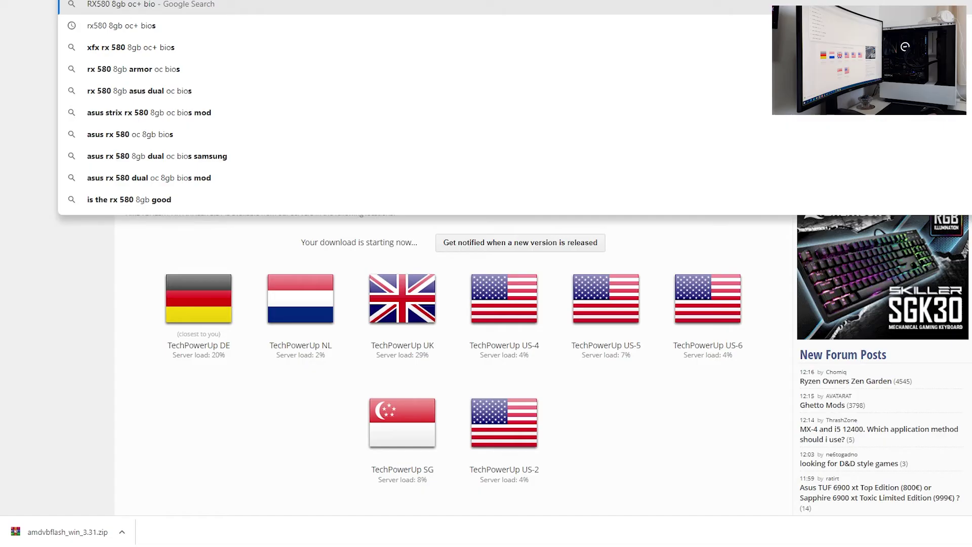
text(s)
key(Return)
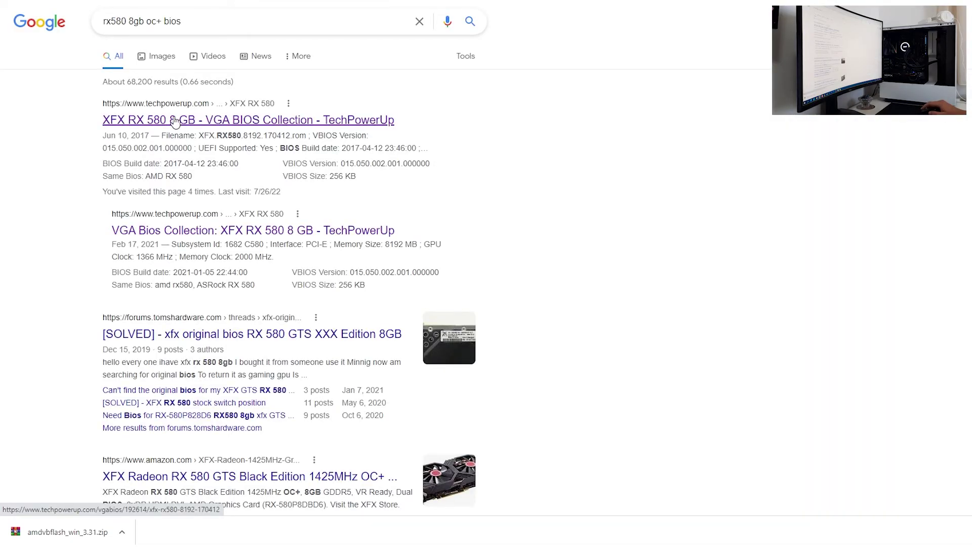
click(140, 119)
scroll(361, 219, down, 10)
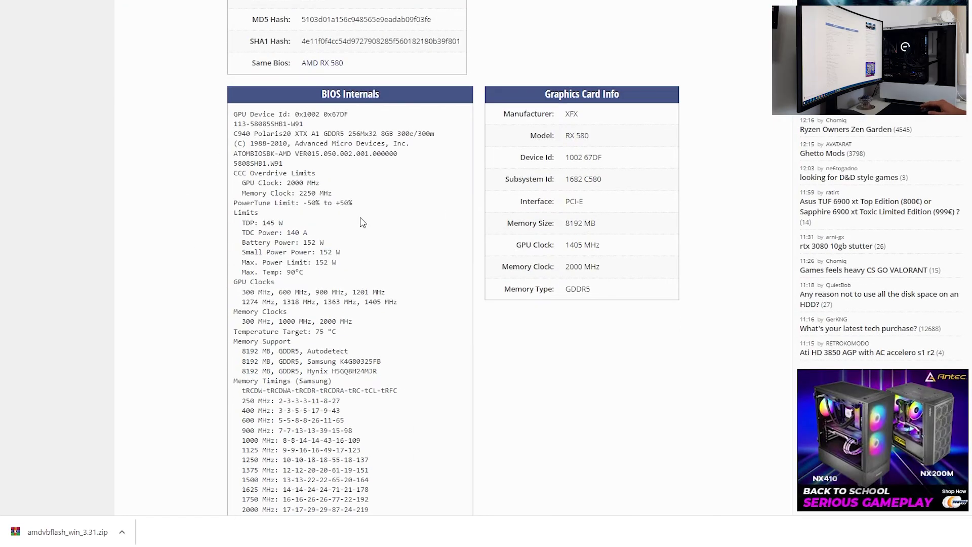
scroll(414, 191, up, 10)
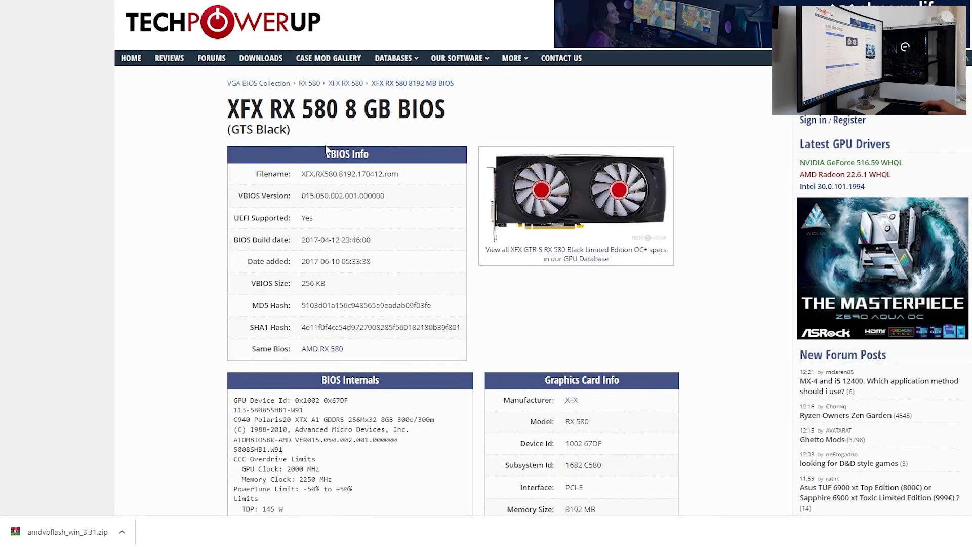
scroll(401, 315, down, 10)
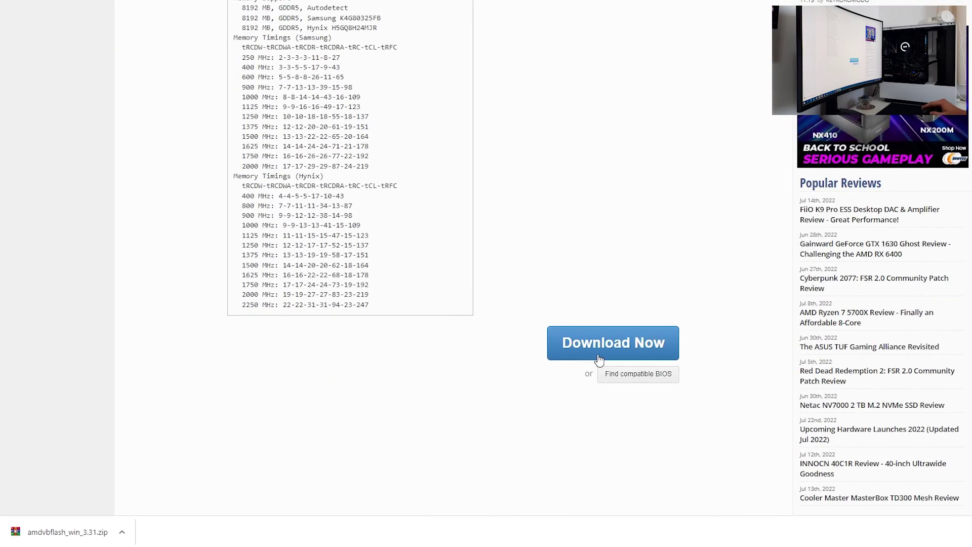
click(618, 377)
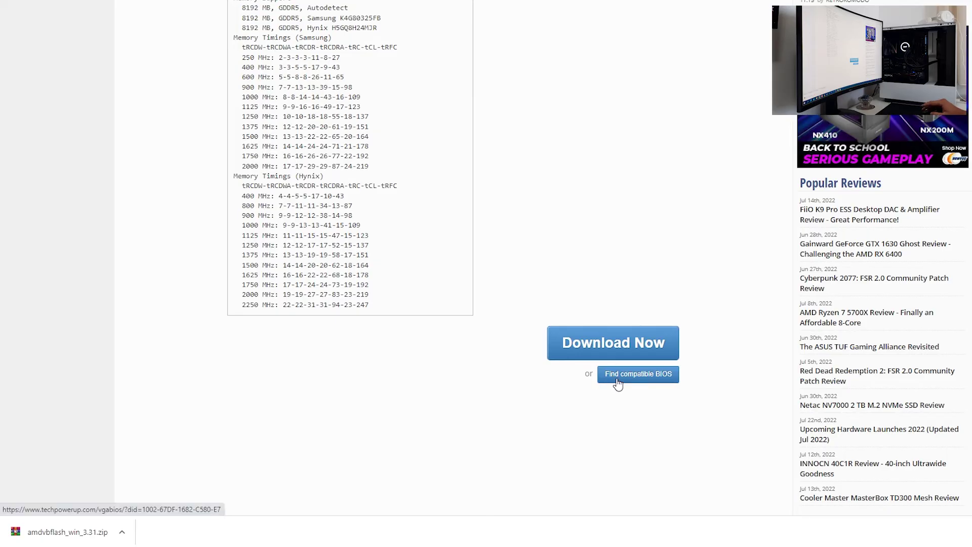
scroll(230, 295, down, 5)
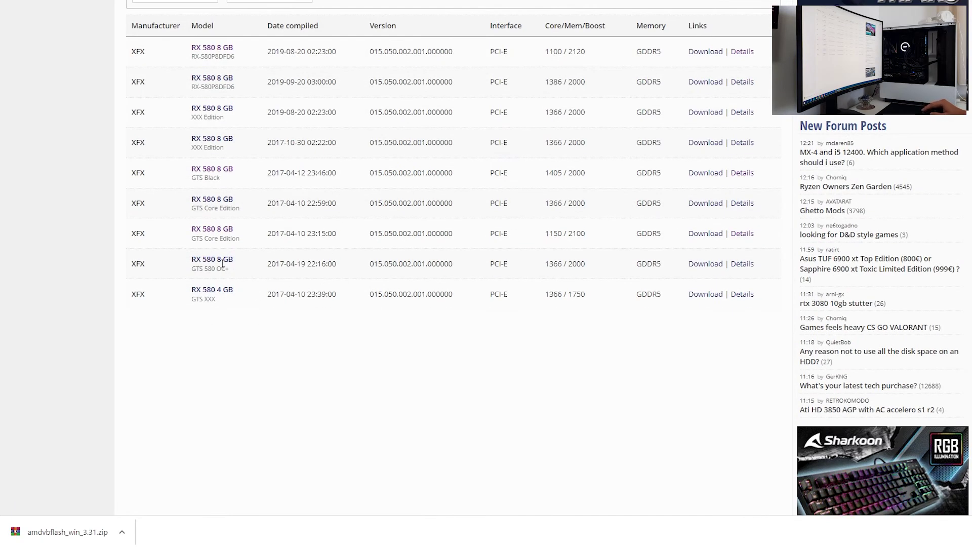
Save the 2019-08-20 XFX RX 580 8 GB ROM into the amdvbflash_win_3.31 folder
mouse_move(233, 270)
mouse_down()
mouse_move(184, 267)
mouse_move(206, 274)
mouse_move(192, 277)
mouse_move(227, 271)
mouse_up()
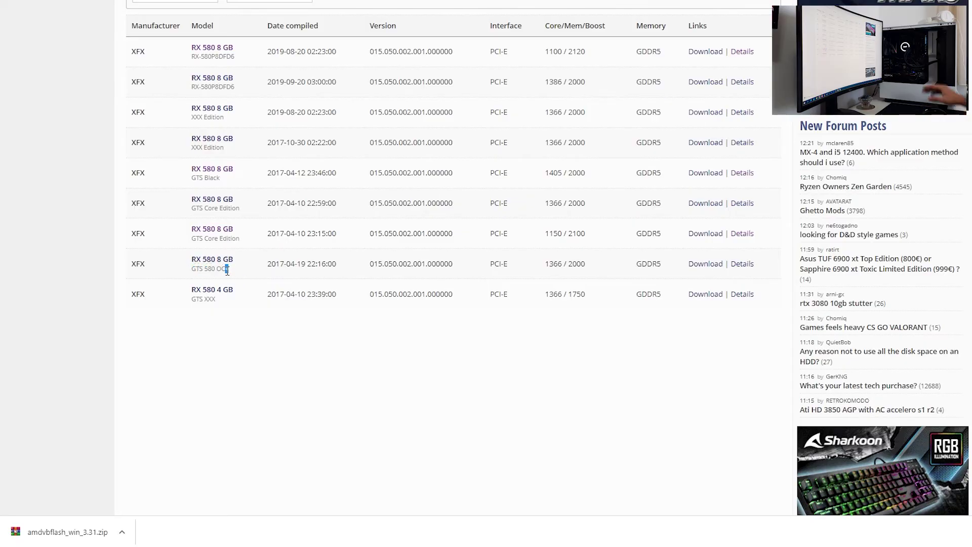
scroll(227, 271, up, 1)
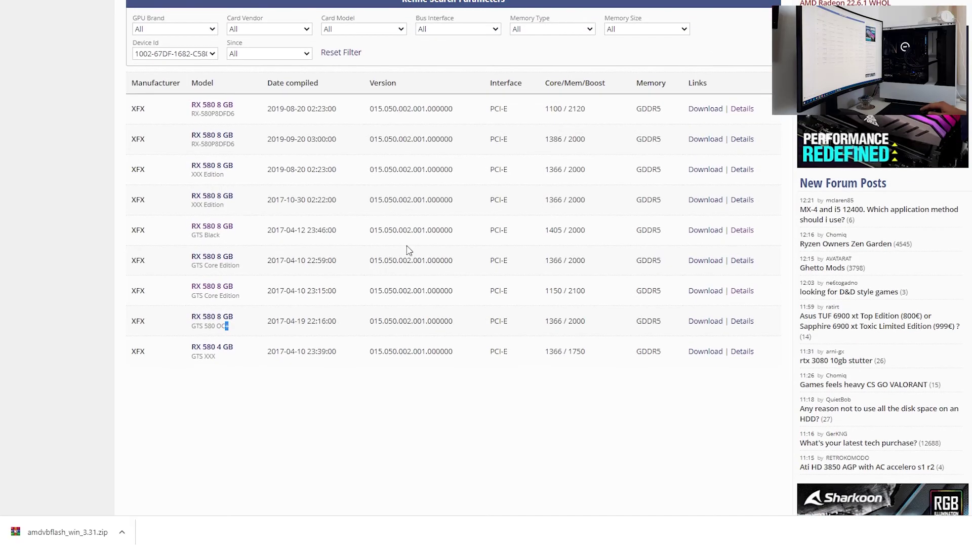
triple_click(205, 108)
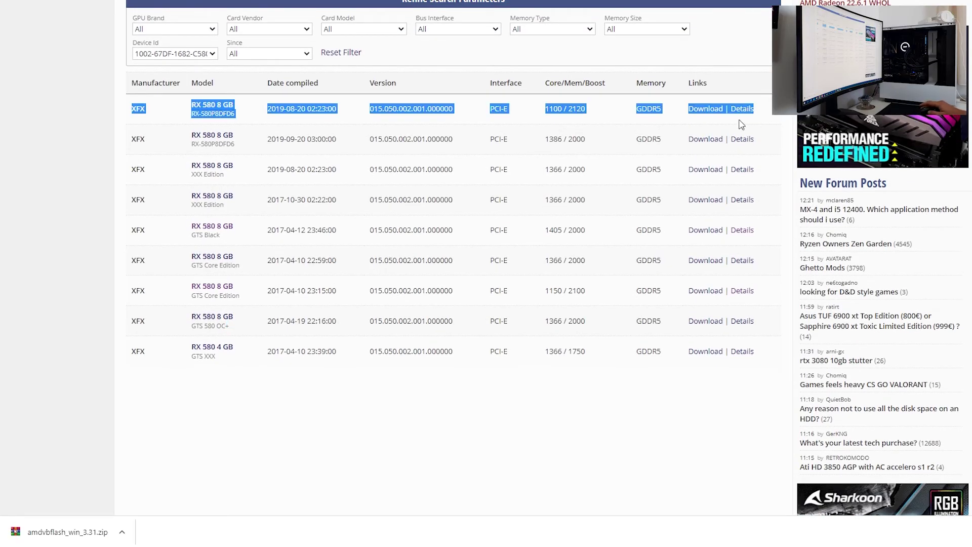
click(575, 112)
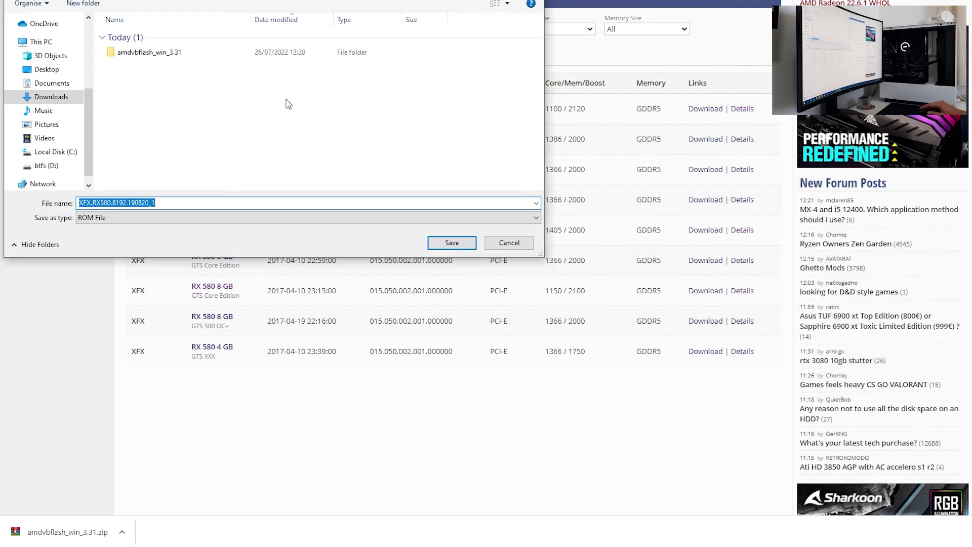
double_click(141, 57)
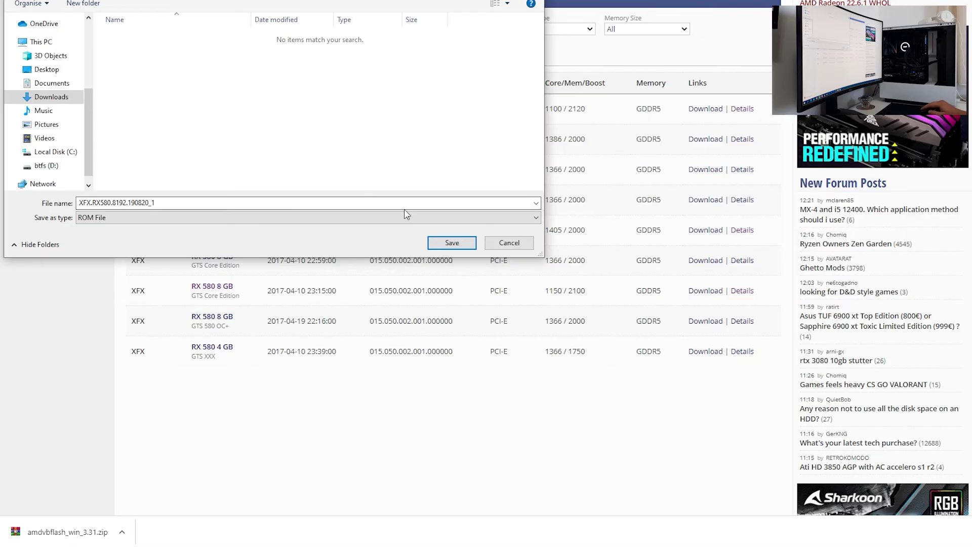
click(457, 244)
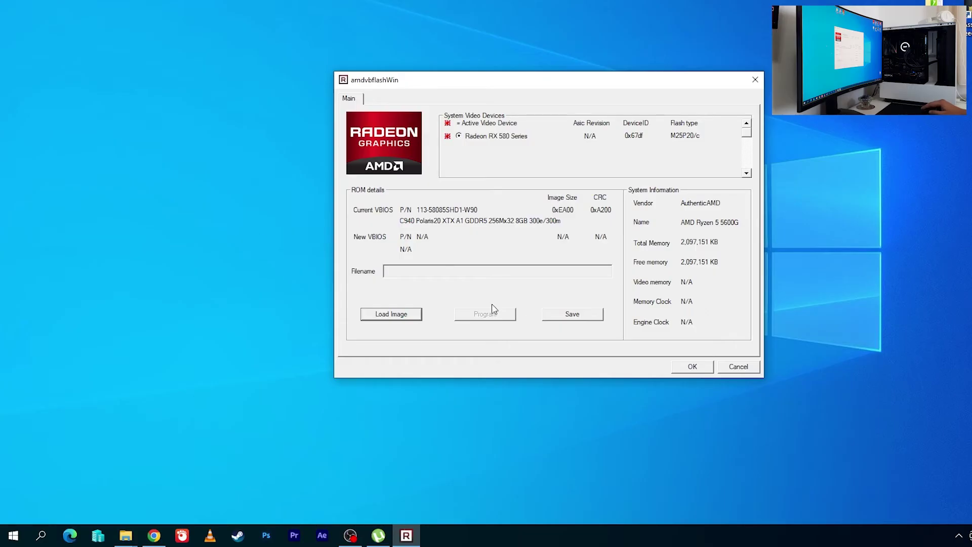
Start loading a BIOS image in AMDVBFlash, then open Device Manager from the Win+X menu
click(393, 314)
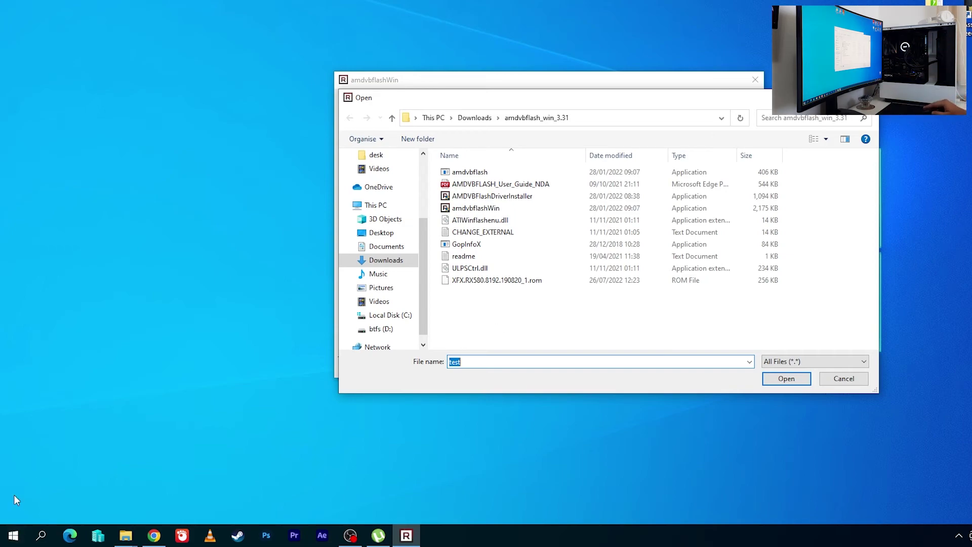
right_click(13, 535)
click(59, 284)
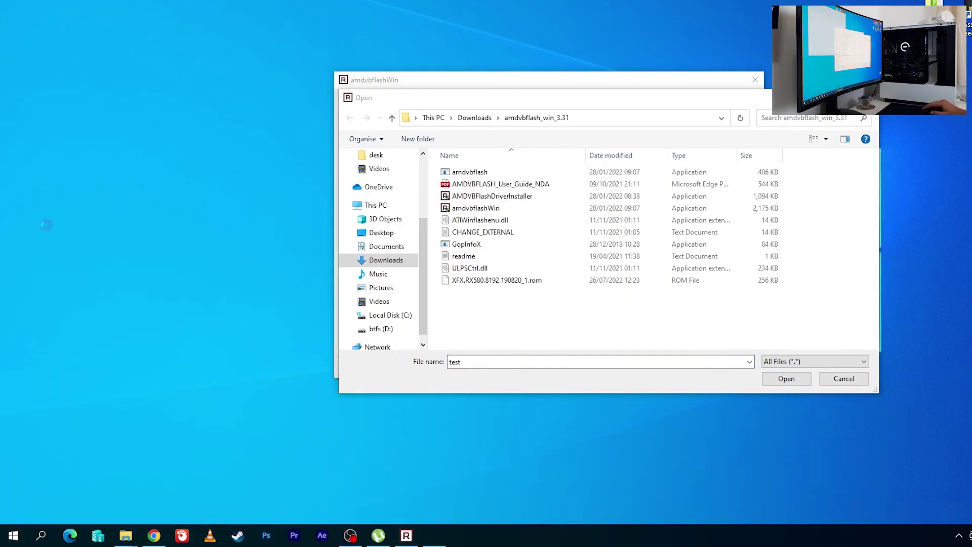
Check the Radeon RX 580 Series under Display adapters, then close Device Manager
click(94, 59)
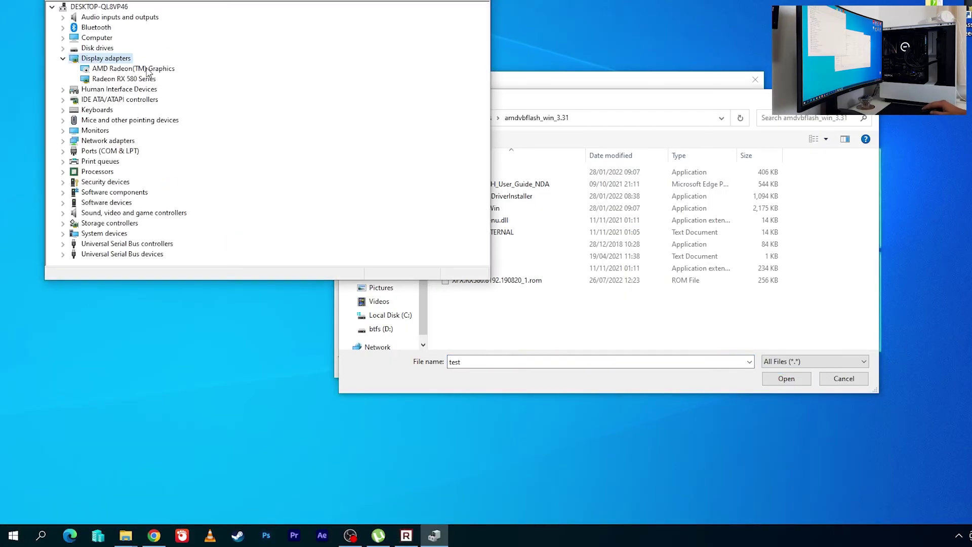
click(106, 80)
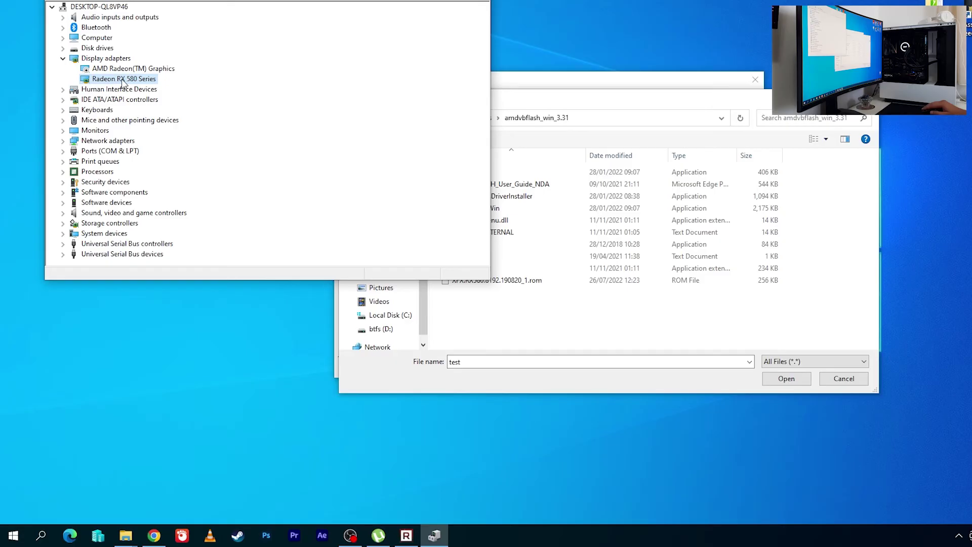
right_click(135, 81)
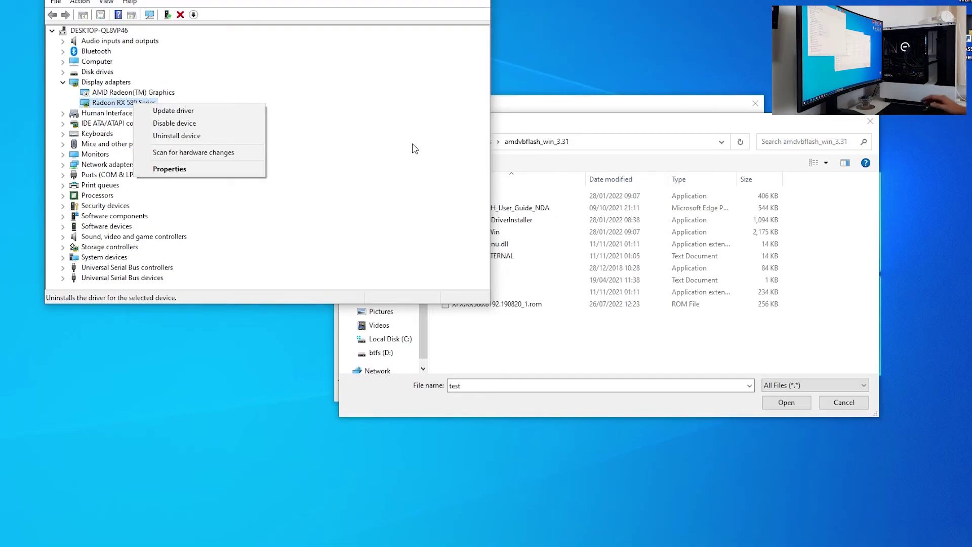
click(414, 147)
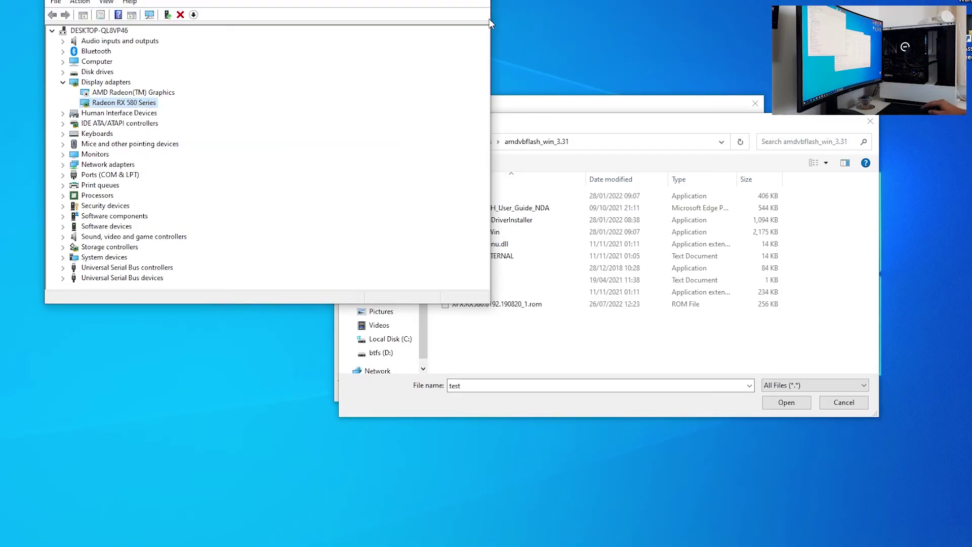
key(alt+F4)
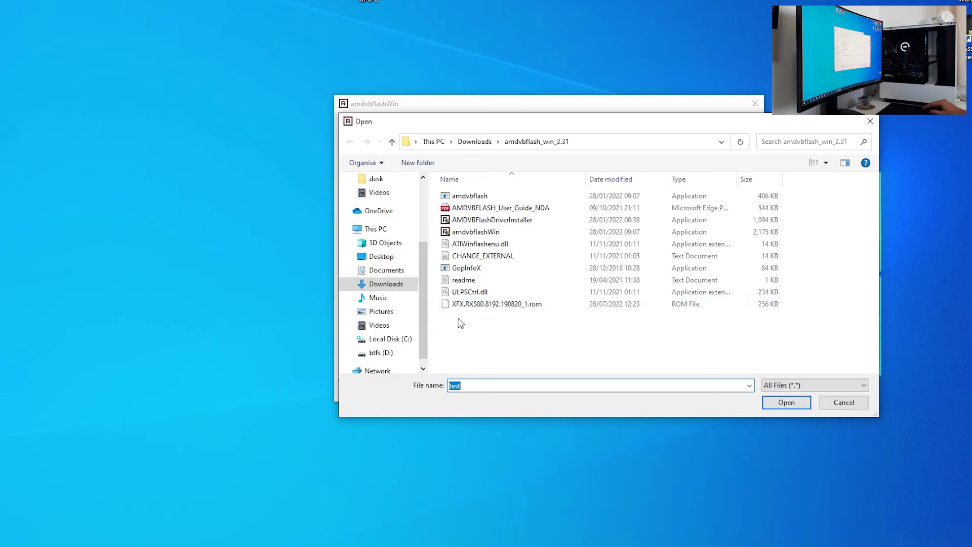
Load XFX.RX580.8192.190820_1.rom and program it onto the Radeon RX 580
click(524, 303)
click(768, 404)
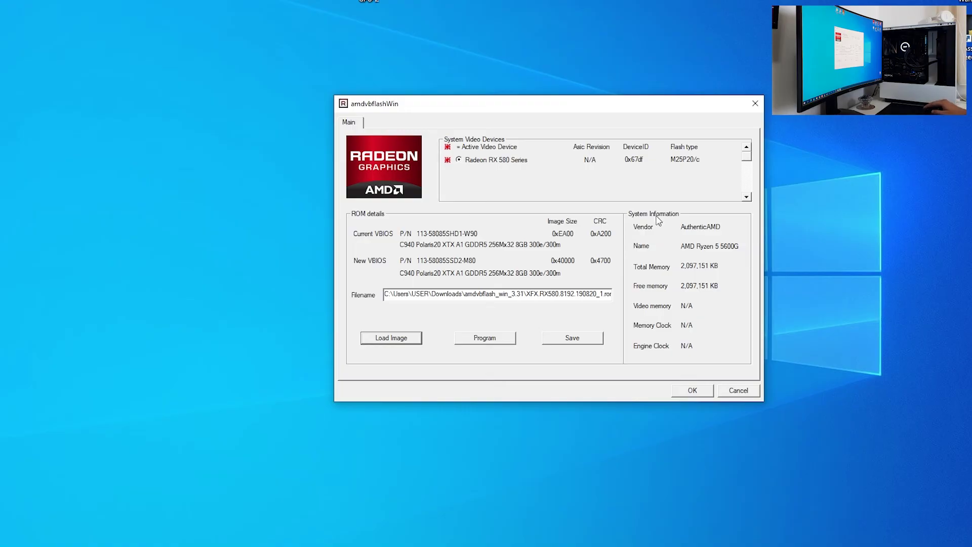
click(491, 342)
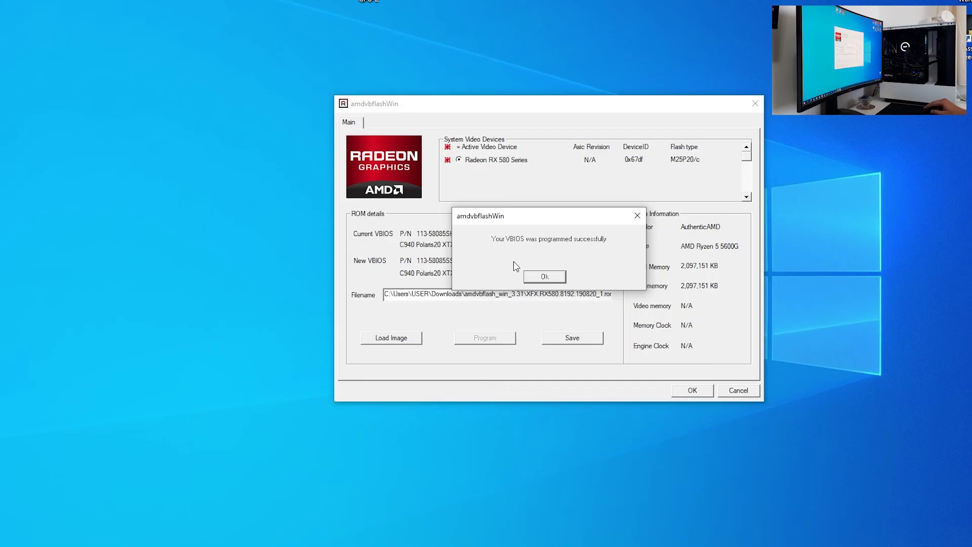
Acknowledge the successful VBIOS flash and decline the immediate reboot
click(556, 281)
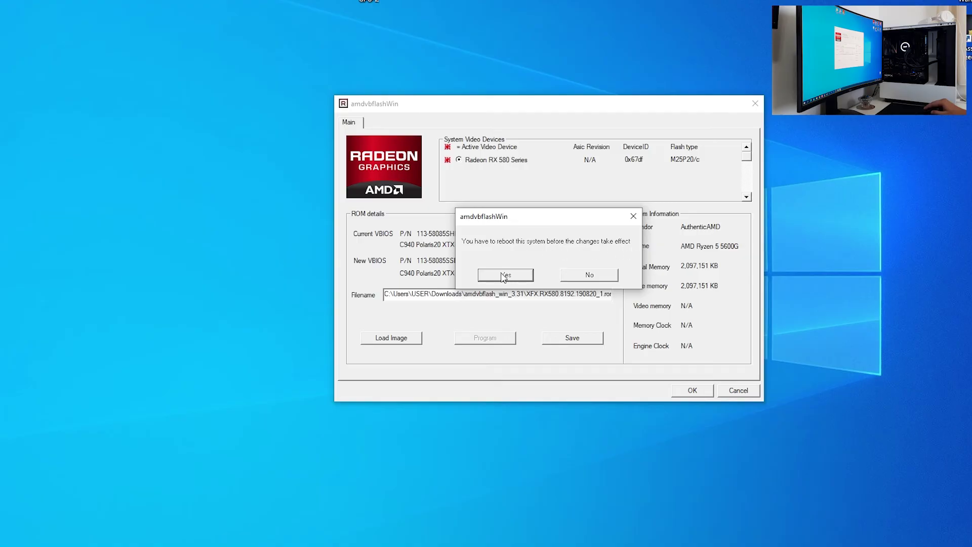
click(581, 280)
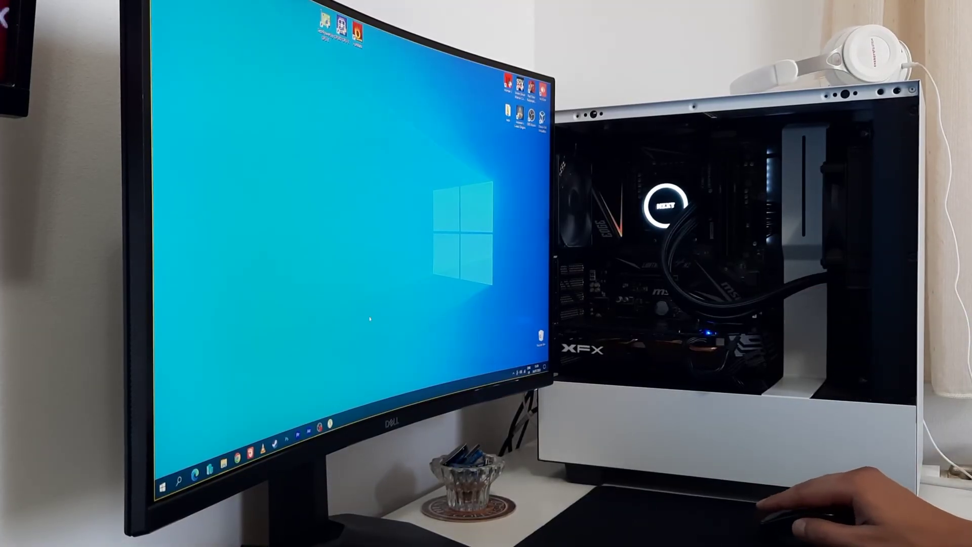
Run amdvbflashWin from Downloads > amdvbflash_win_3.31 as administrator to confirm VBIOS 113-58085SSD2-M80, then close it
click(223, 463)
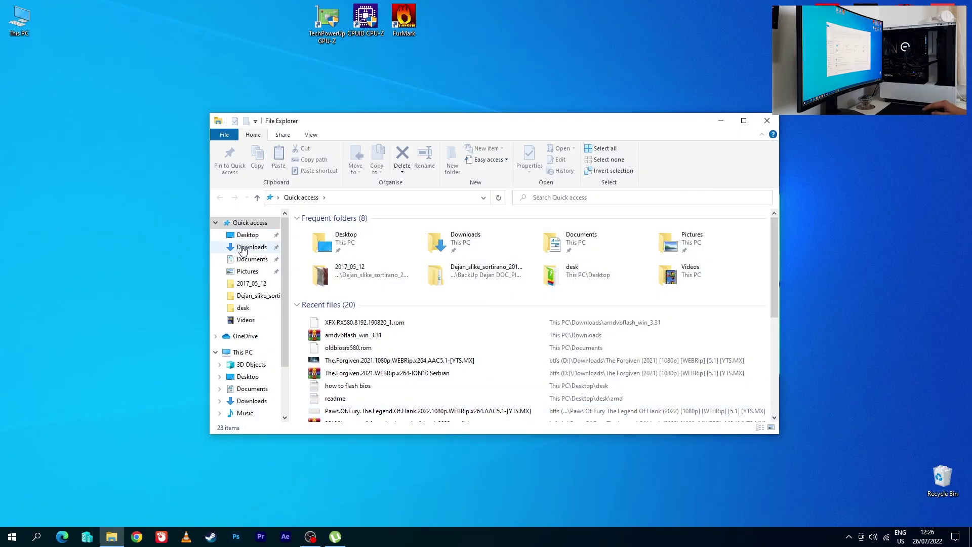
click(248, 247)
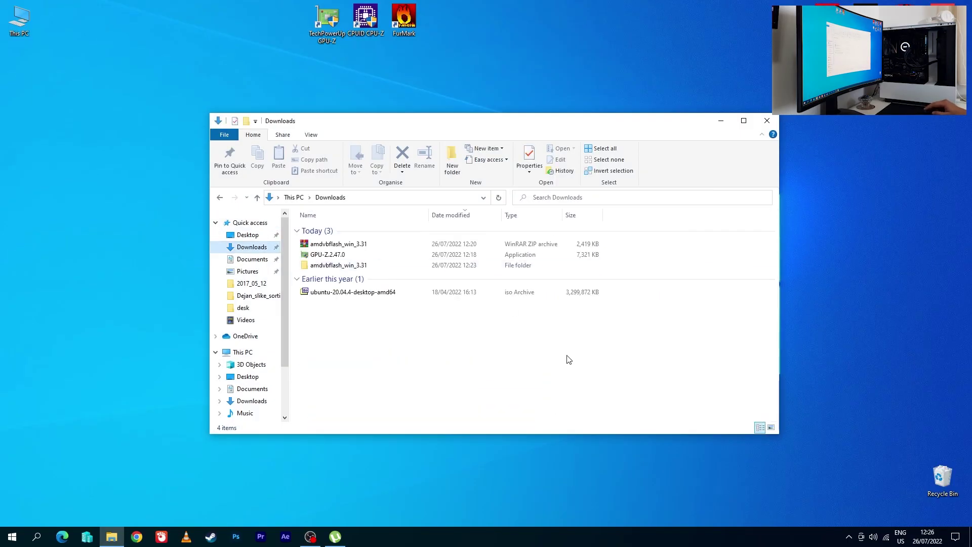
double_click(357, 265)
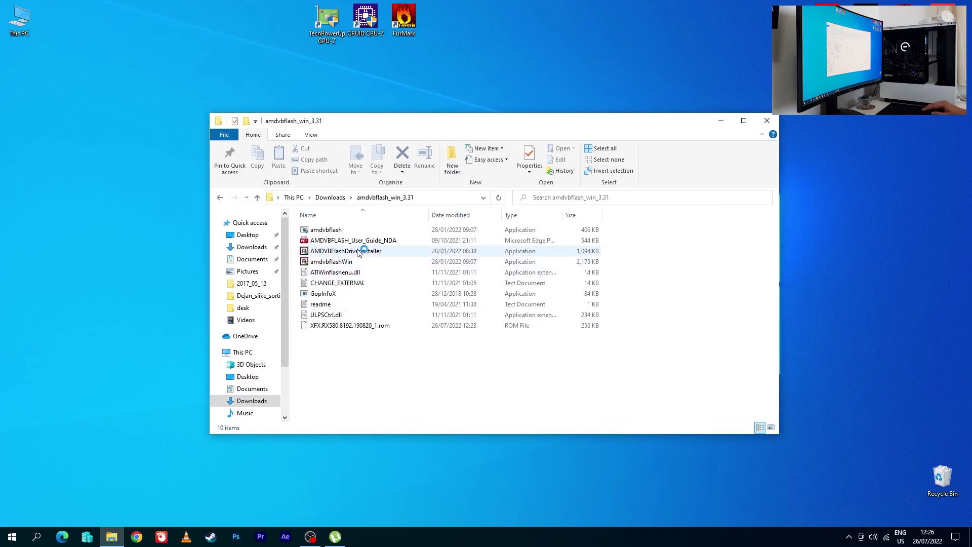
click(341, 261)
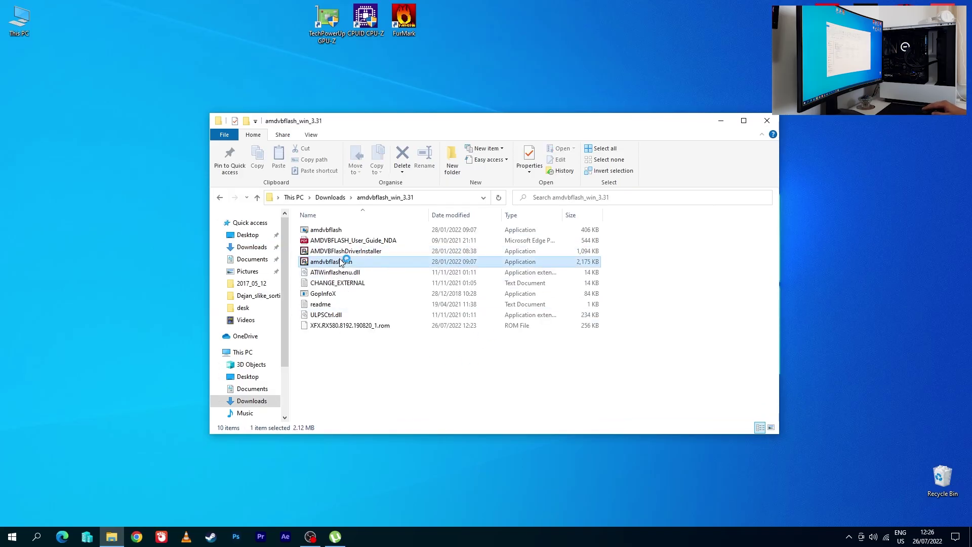
right_click(338, 259)
click(365, 265)
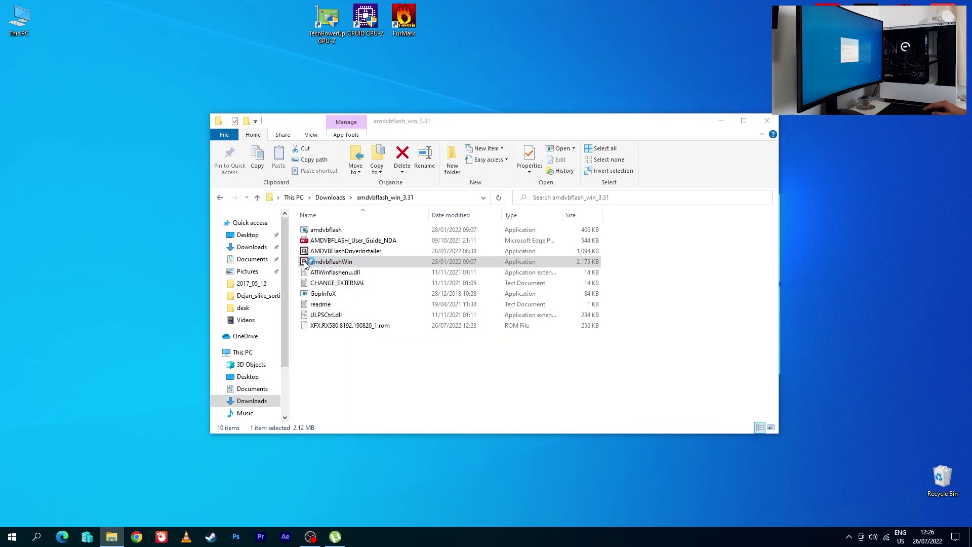
click(431, 350)
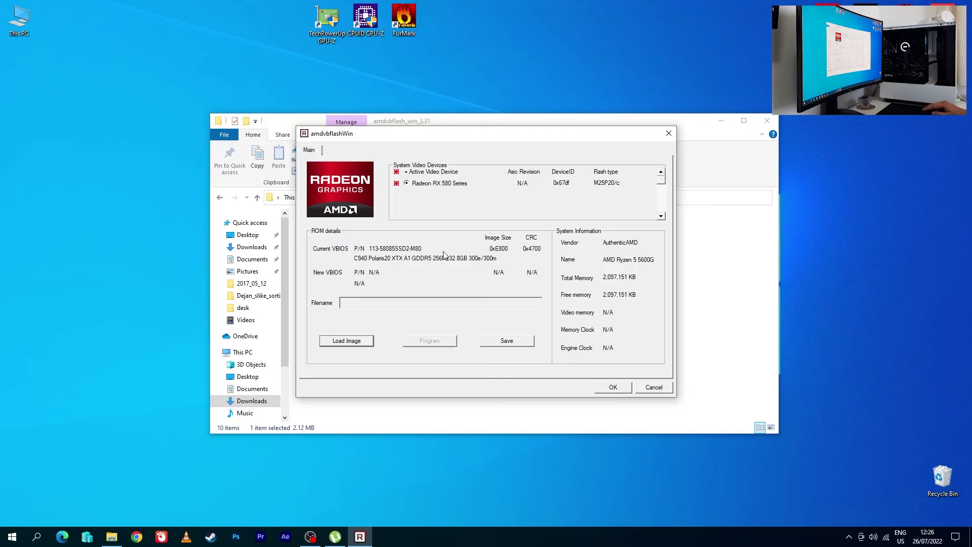
click(613, 387)
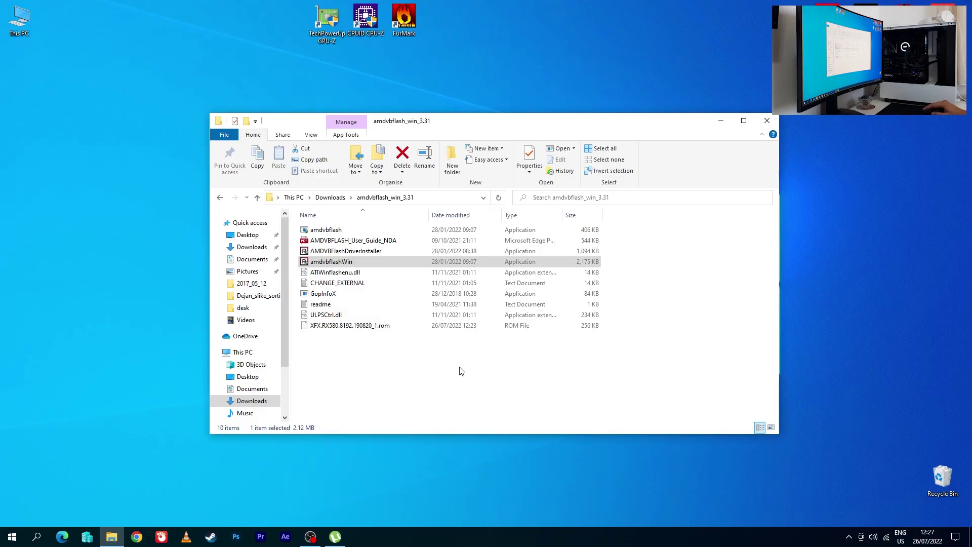
Run AMDVBFlashDriverInstaller as administrator, uninstall the driver with 'u', and close the console
click(348, 251)
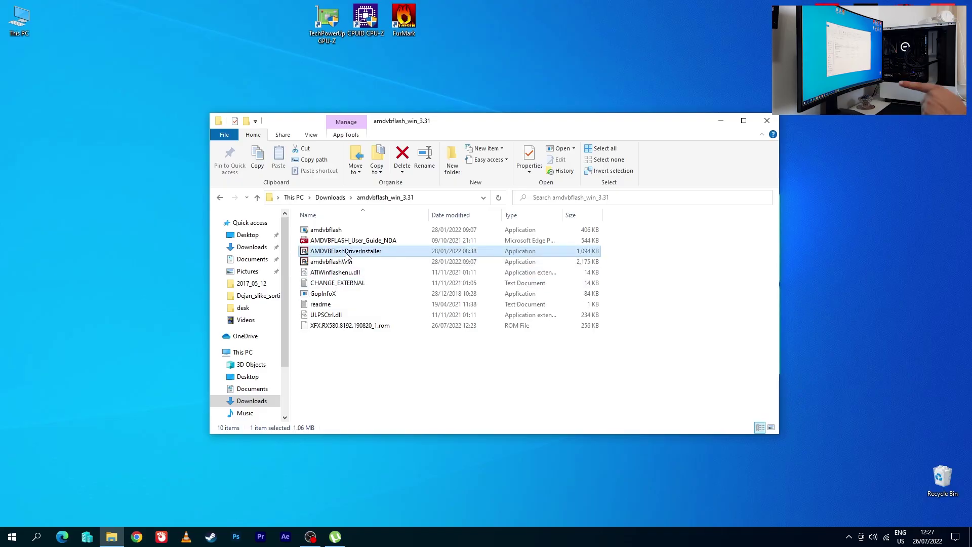
right_click(347, 253)
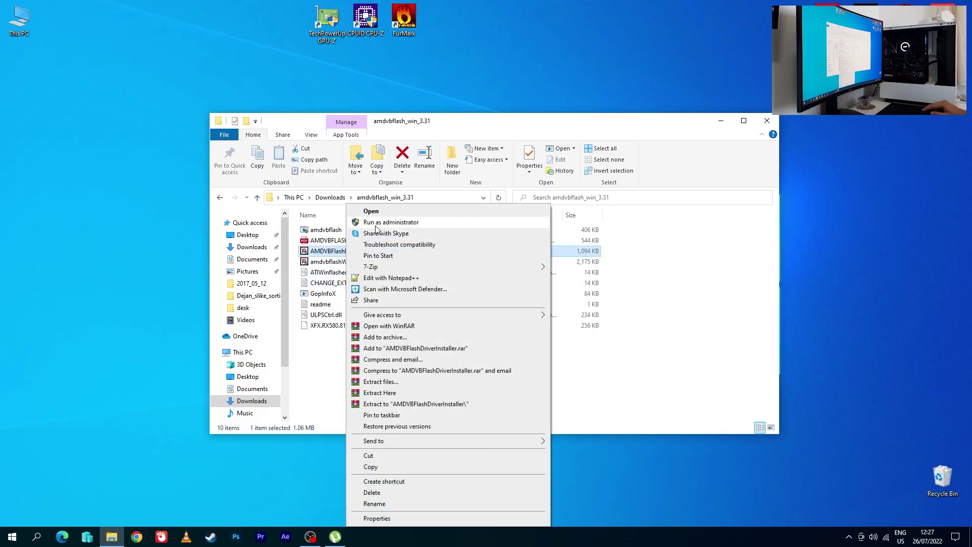
click(391, 222)
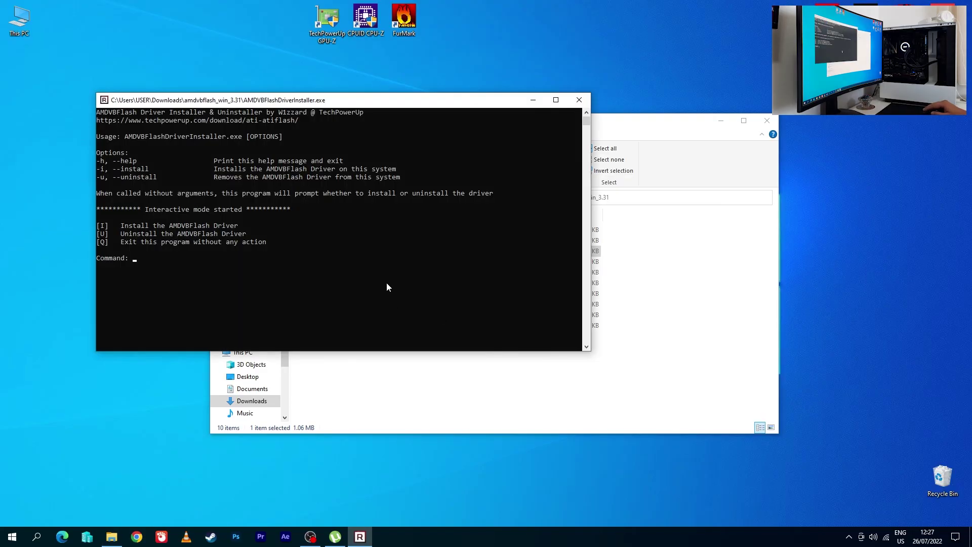
text(u)
key(Return)
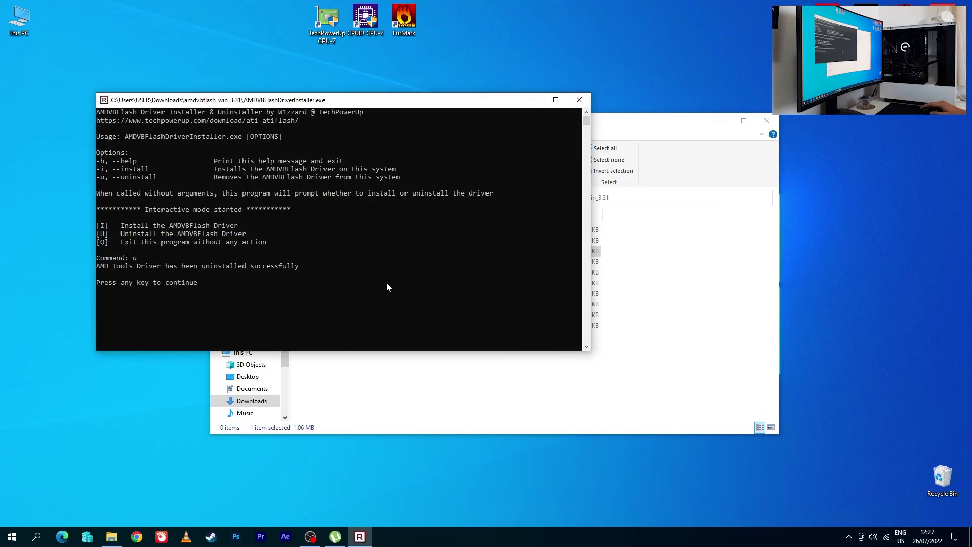
drag(244, 270, 313, 283)
click(350, 290)
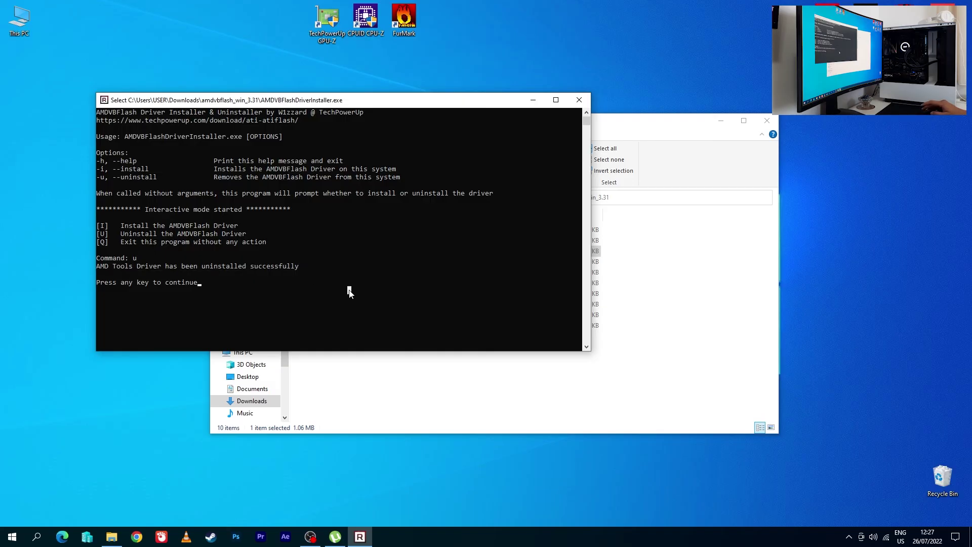
click(579, 100)
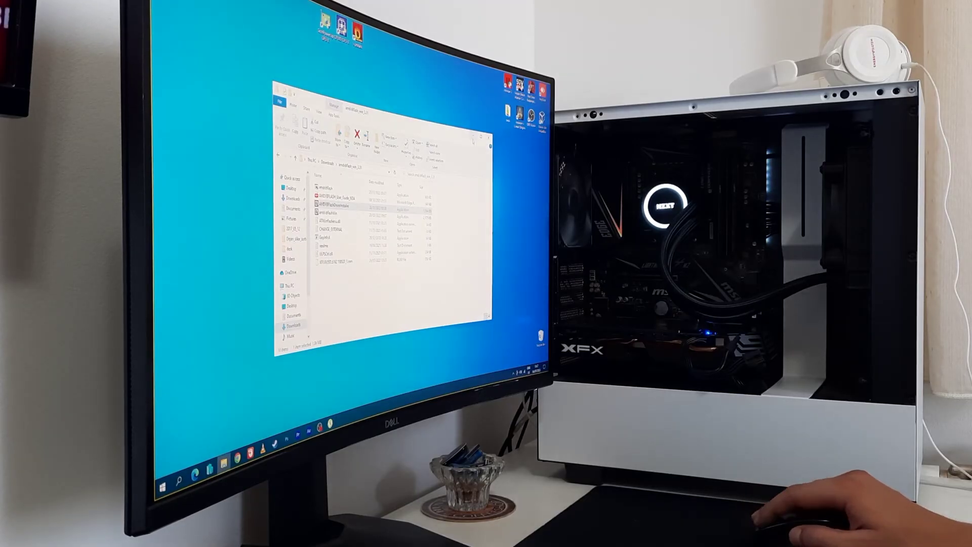
Refresh the bare Windows desktop from its right-click menu
right_click(355, 206)
click(365, 239)
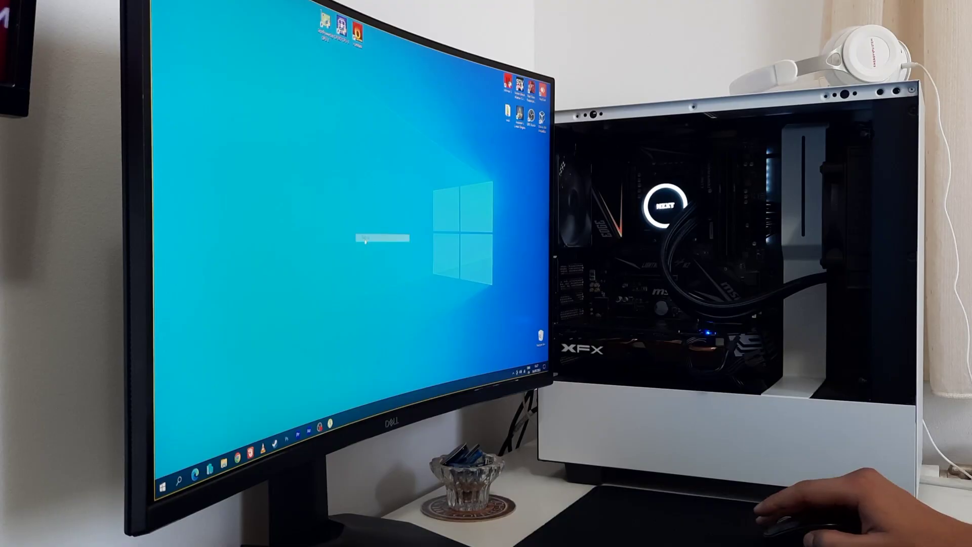